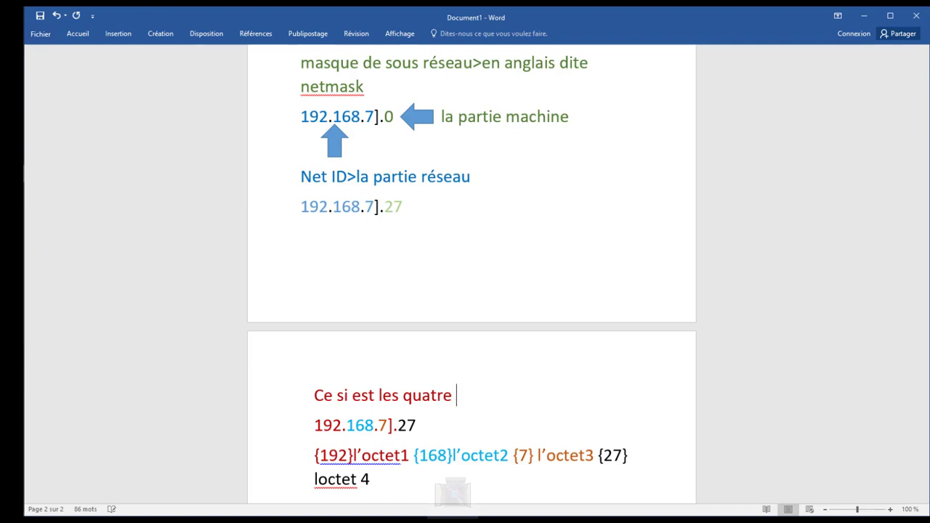
Complete the second page's heading as ">Ce si est les quatre octets" and colour its text black.
{"action": "type", "text": "octets"}
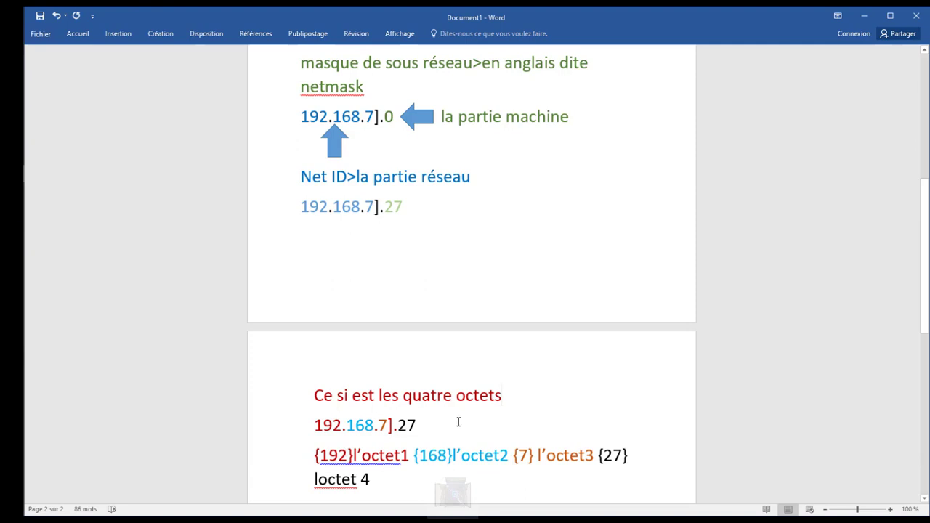
{"action": "left_click_drag", "start_coordinate": [469, 396], "coordinate": [330, 378]}
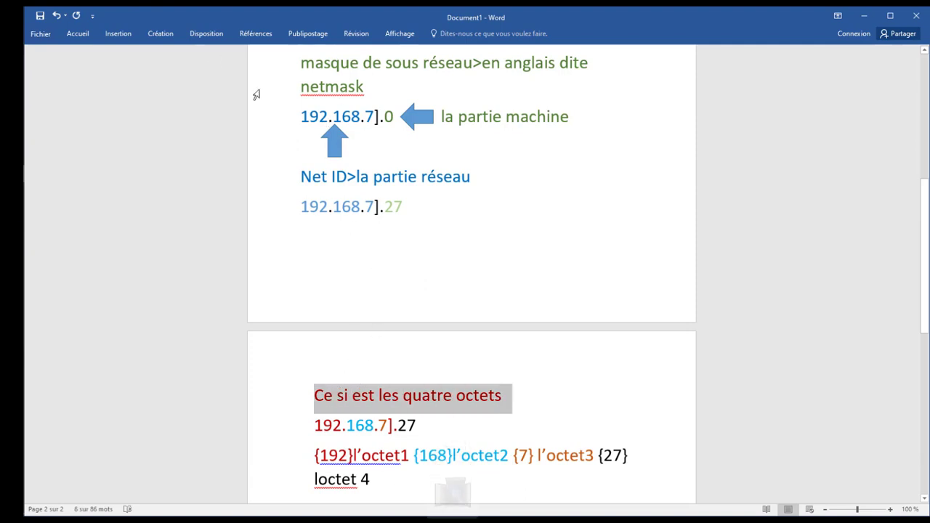
{"action": "left_click", "coordinate": [77, 33]}
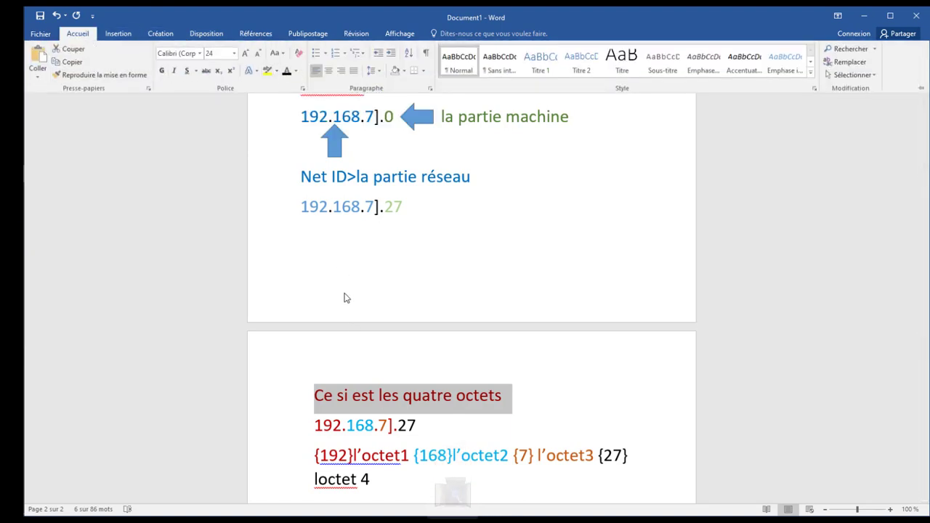
{"action": "left_click", "coordinate": [287, 72]}
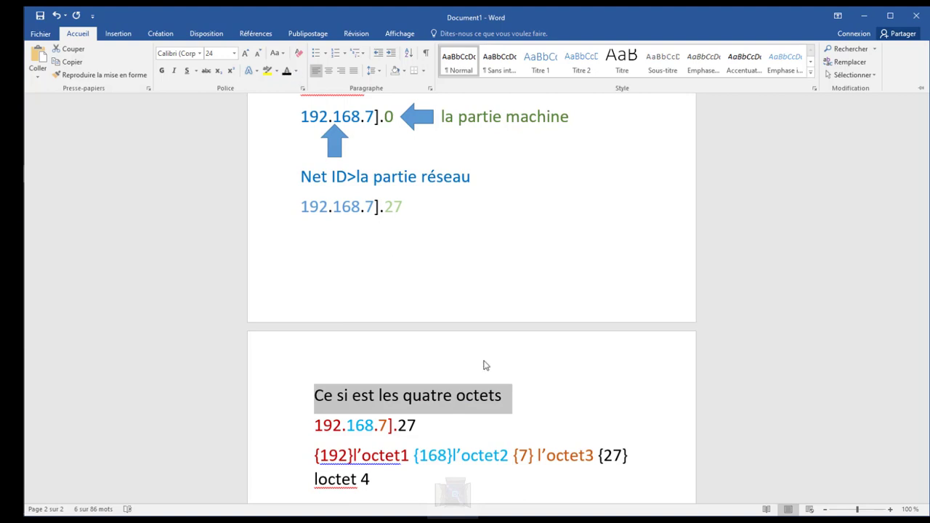
{"action": "left_click", "coordinate": [517, 396]}
{"action": "left_click", "coordinate": [314, 396]}
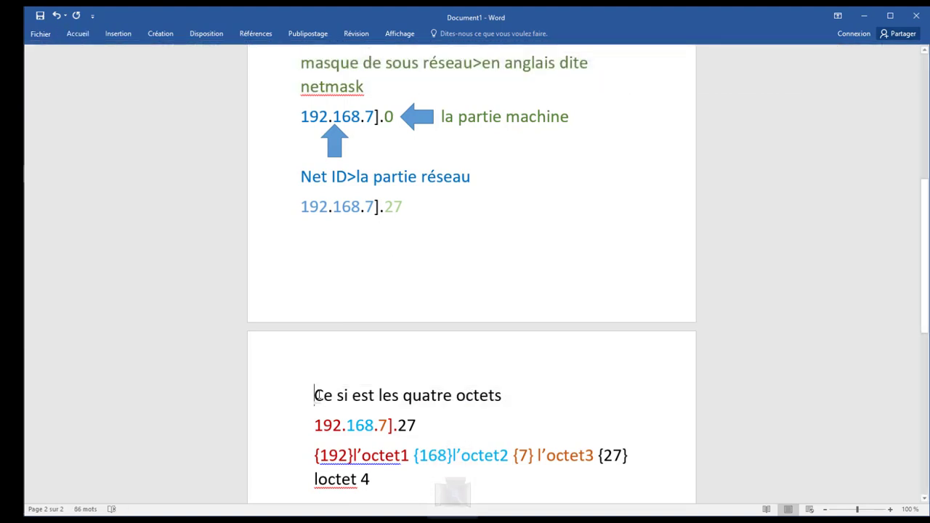
{"action": "type", "text": ">"}
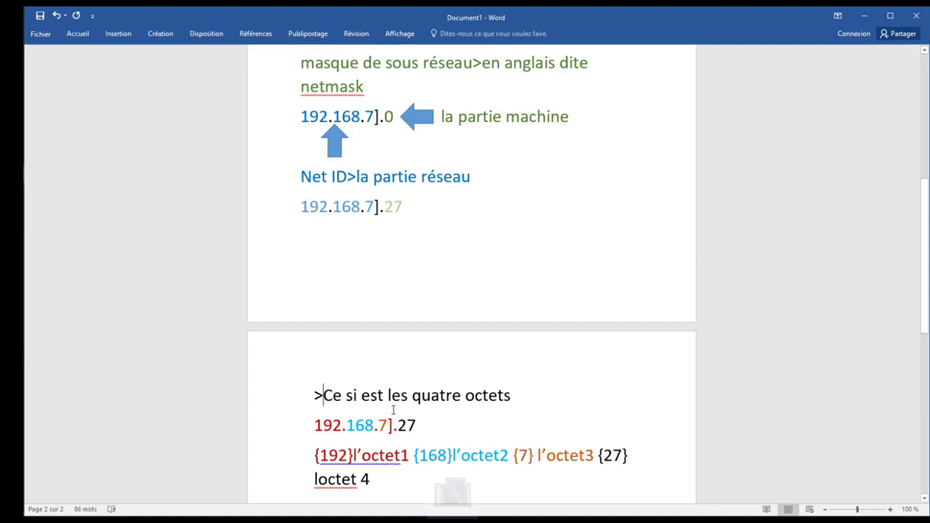
{"action": "scroll", "coordinate": [486, 407], "scroll_direction": "down", "scroll_amount": 2}
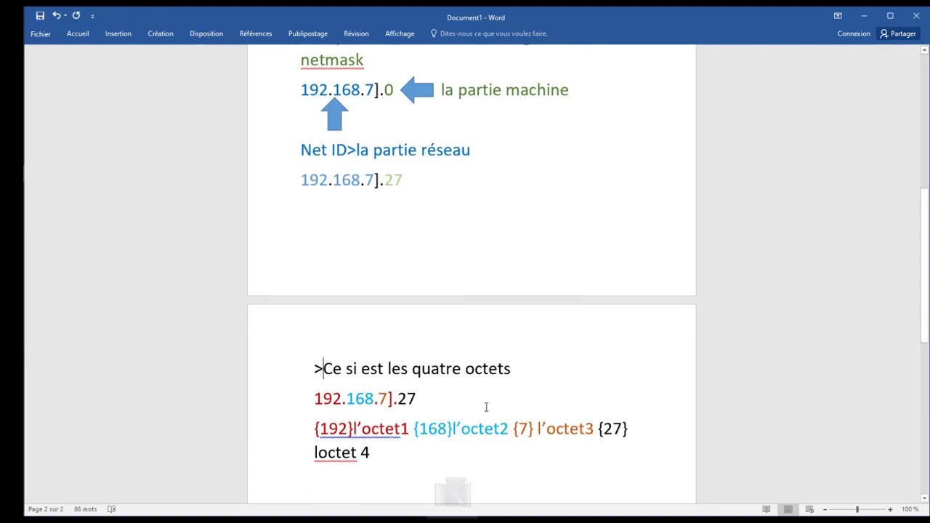
{"action": "scroll", "coordinate": [487, 410], "scroll_direction": "up", "scroll_amount": 3}
{"action": "scroll", "coordinate": [487, 410], "scroll_direction": "up", "scroll_amount": 7}
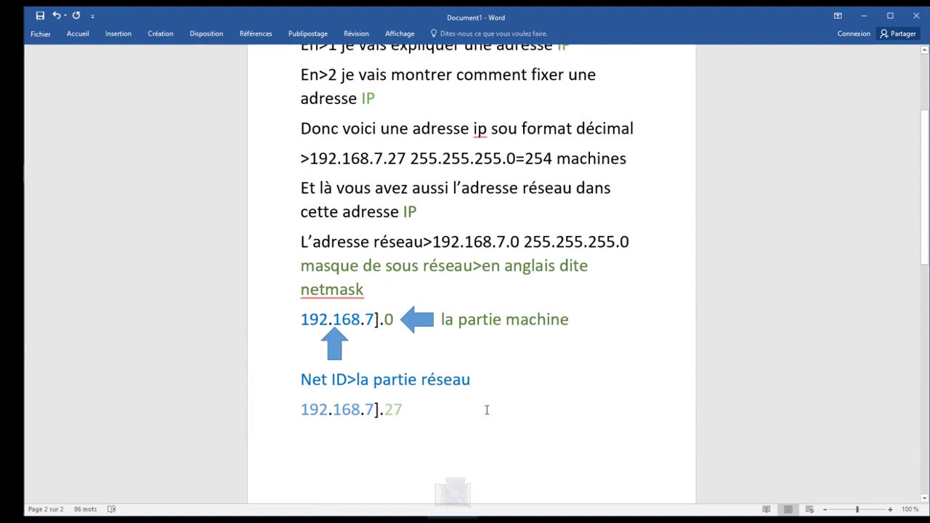
{"action": "scroll", "coordinate": [483, 413], "scroll_direction": "down", "scroll_amount": 5}
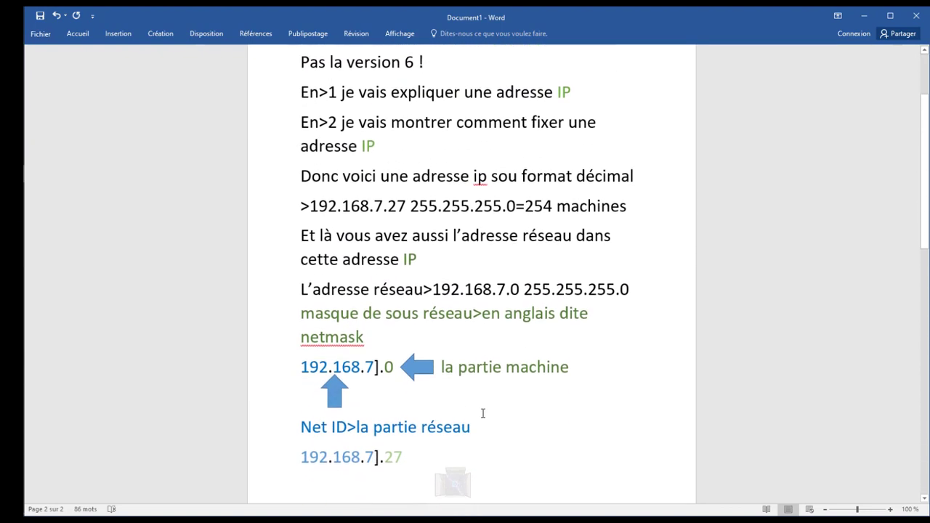
{"action": "scroll", "coordinate": [482, 417], "scroll_direction": "up", "scroll_amount": 1}
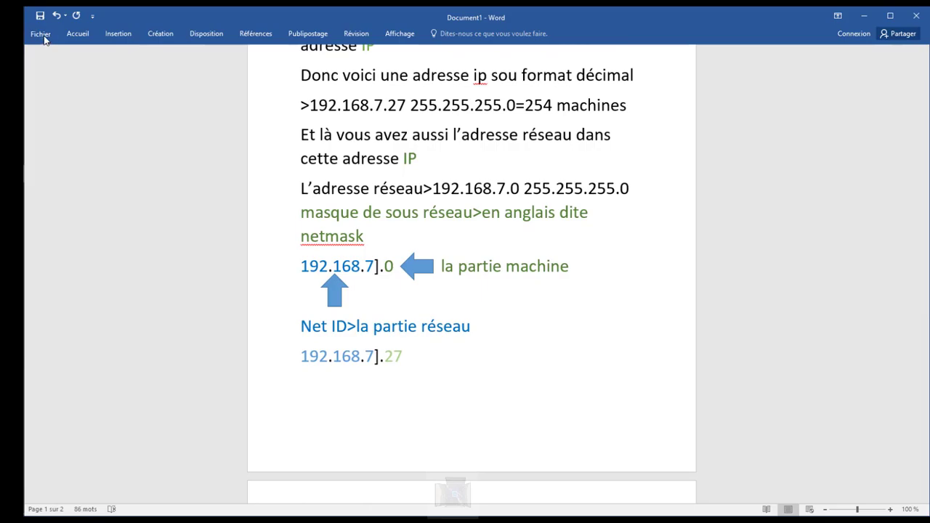
Save the document as a Word file named "LA FIXATION ipv4" in the Documents folder.
{"action": "left_click", "coordinate": [41, 34]}
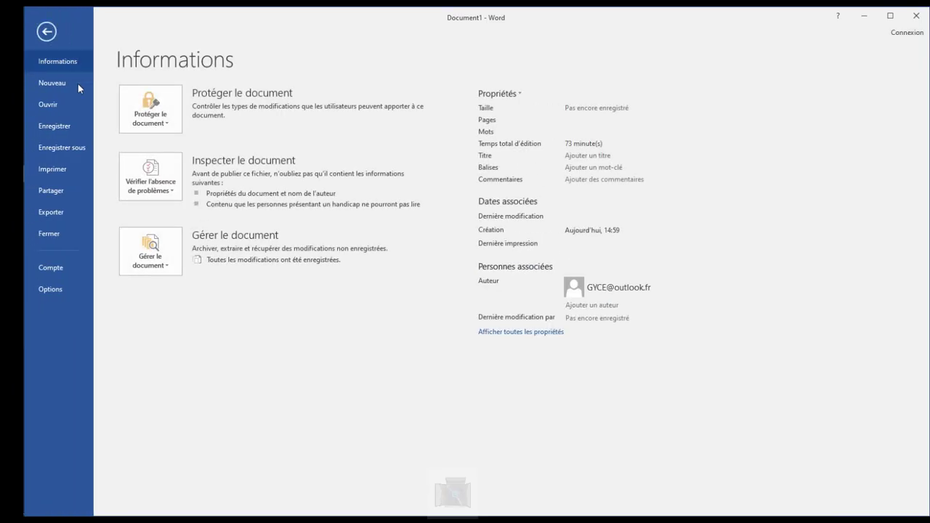
{"action": "left_click", "coordinate": [68, 124]}
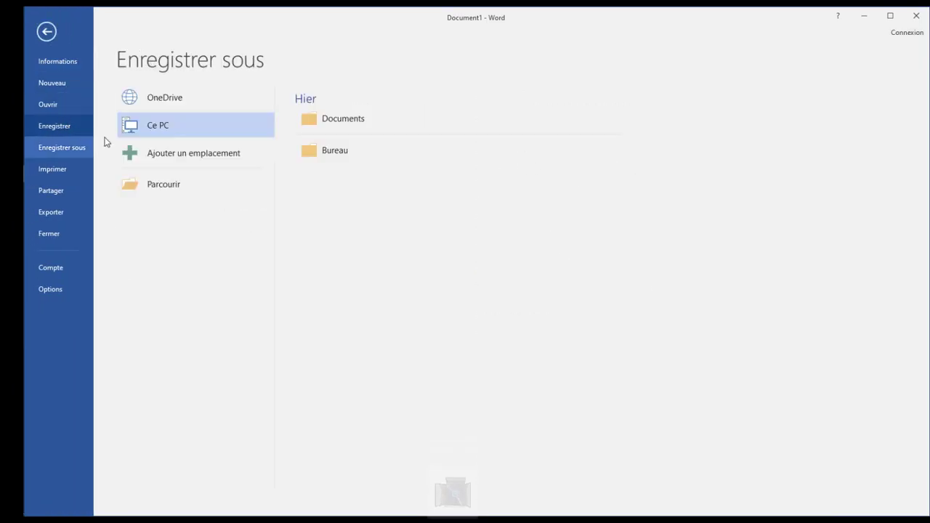
{"action": "double_click", "coordinate": [197, 132]}
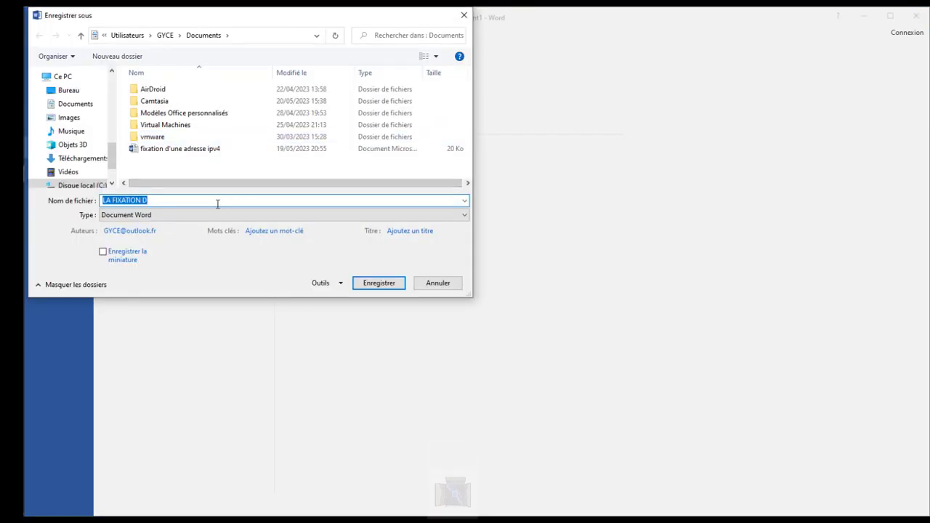
{"action": "left_click", "coordinate": [217, 204]}
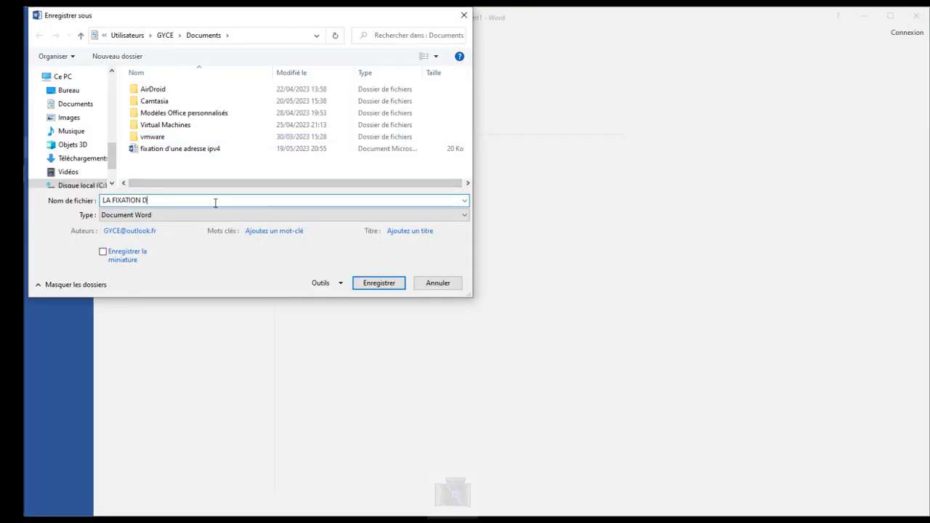
{"action": "key", "text": "BackSpace"}
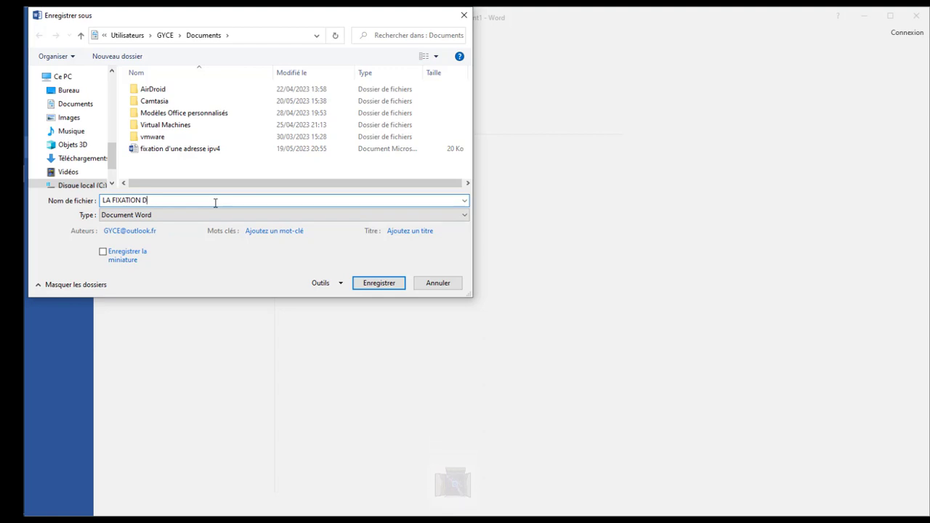
{"action": "type", "text": "i"}
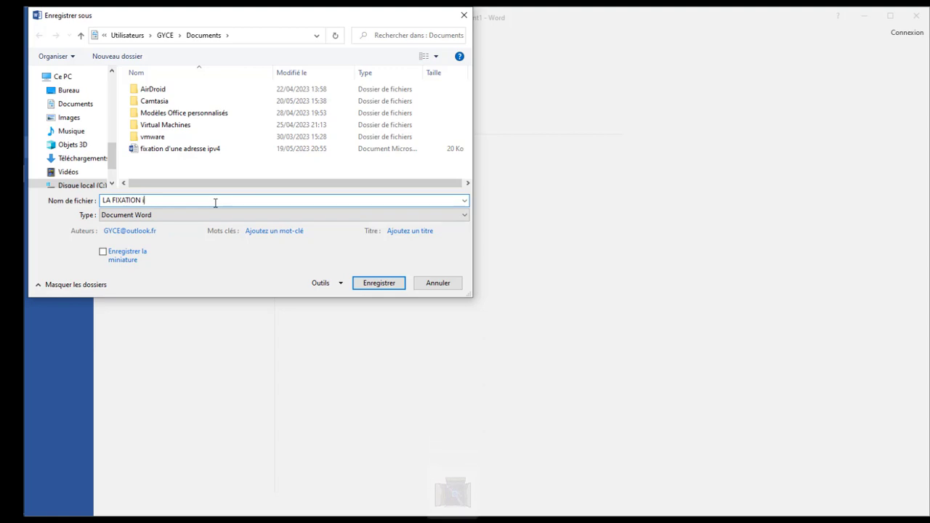
{"action": "type", "text": "pv4"}
{"action": "left_click", "coordinate": [361, 280]}
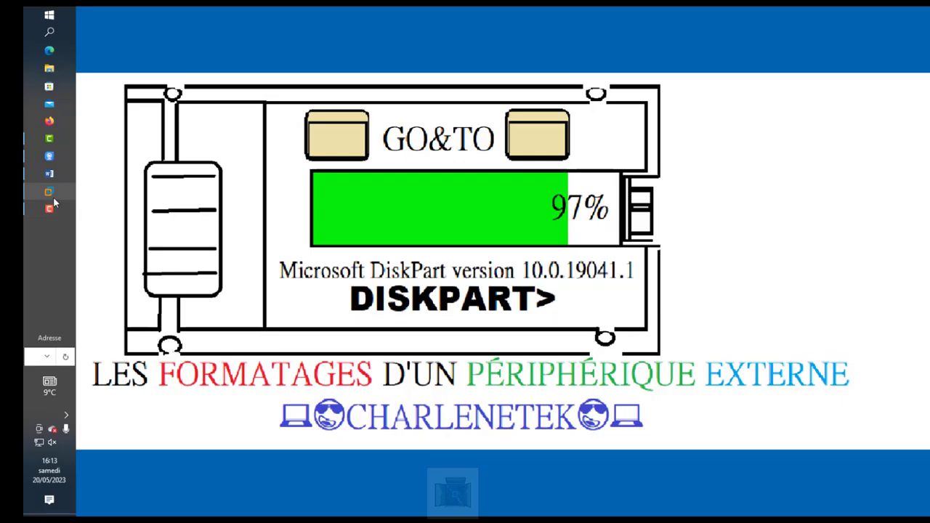
Switch to the running machine3 virtual machine.
{"action": "mouse_move", "coordinate": [49, 191]}
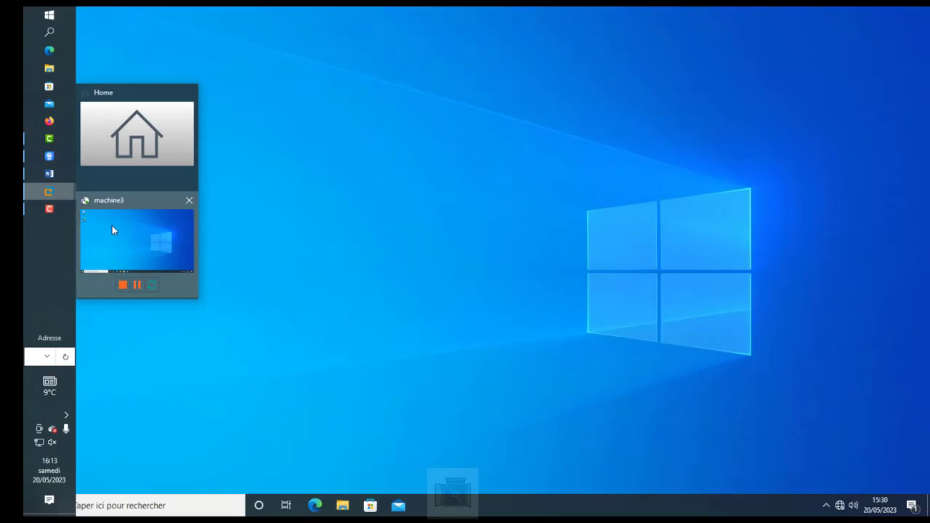
{"action": "left_click", "coordinate": [111, 227]}
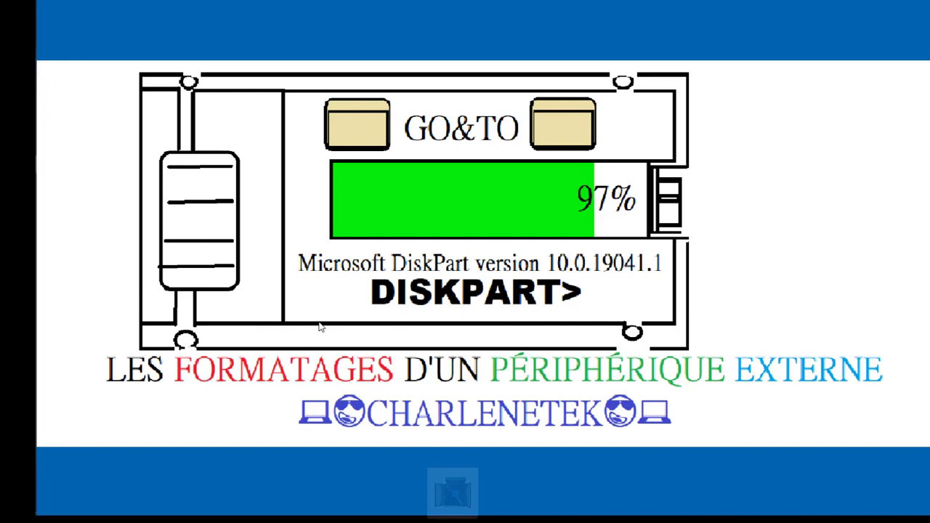
Run ncpa.cpl to show the list of network connections.
{"action": "key", "text": "super+r"}
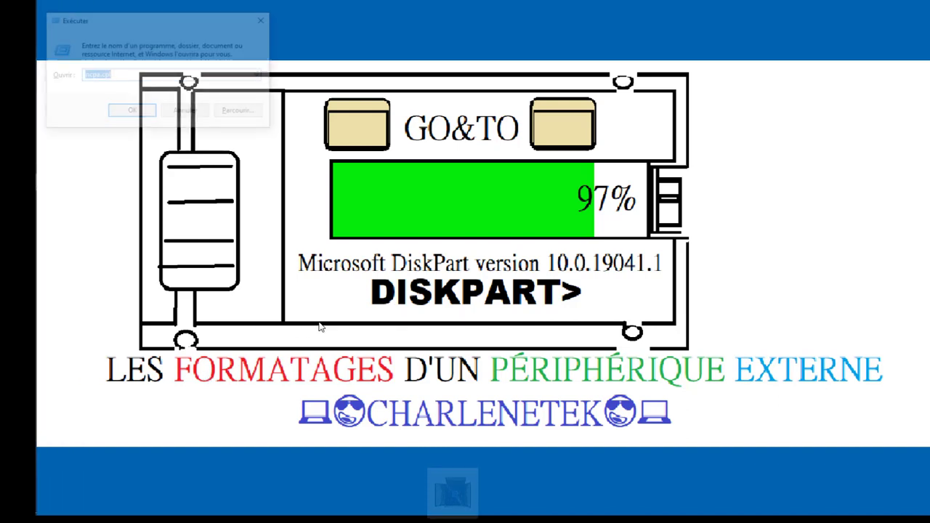
{"action": "key", "text": "Return"}
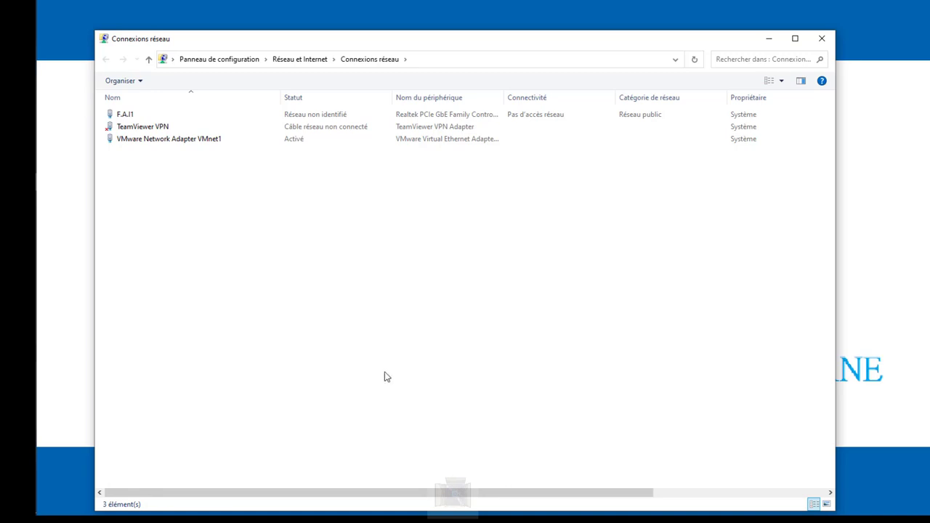
{"action": "mouse_move", "coordinate": [37, 434]}
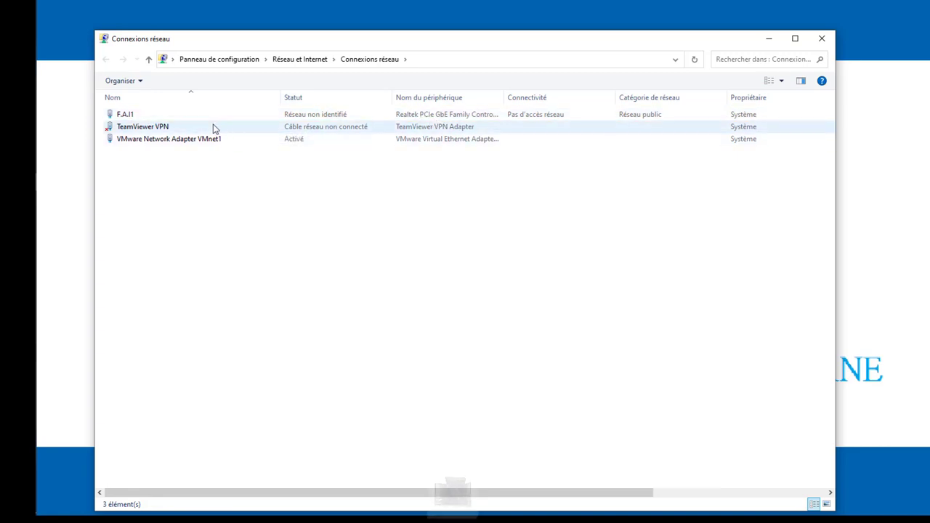
{"action": "right_click", "coordinate": [172, 118]}
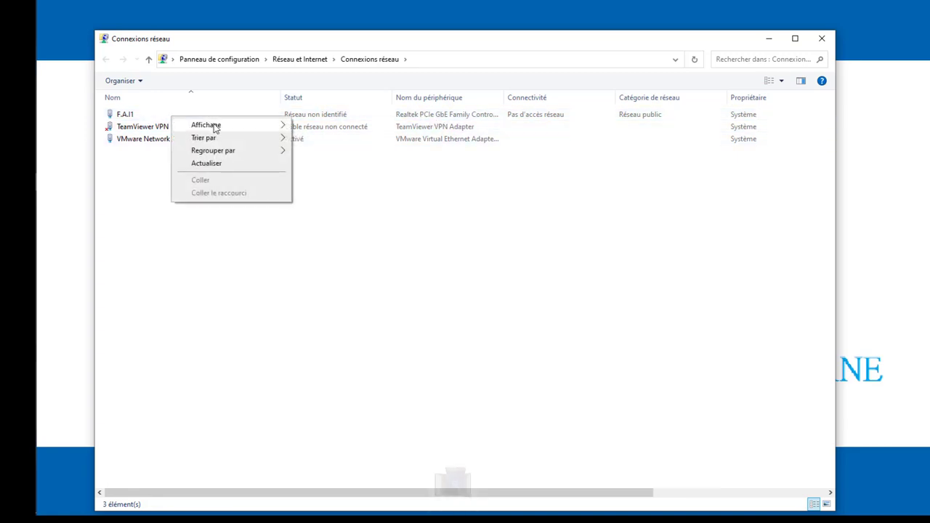
{"action": "mouse_move", "coordinate": [215, 128]}
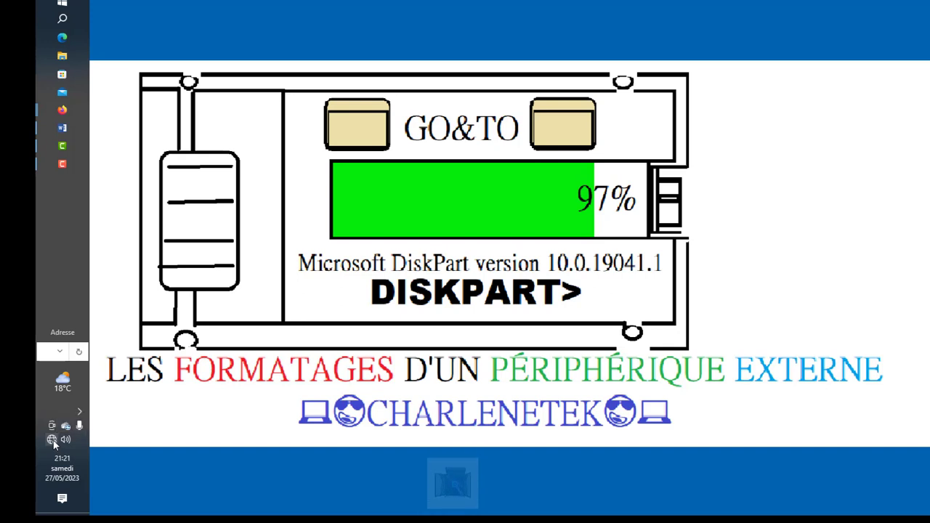
Open the adapter options from the Ethernet page of the network and Internet settings, and close the connections window.
{"action": "left_click", "coordinate": [52, 440]}
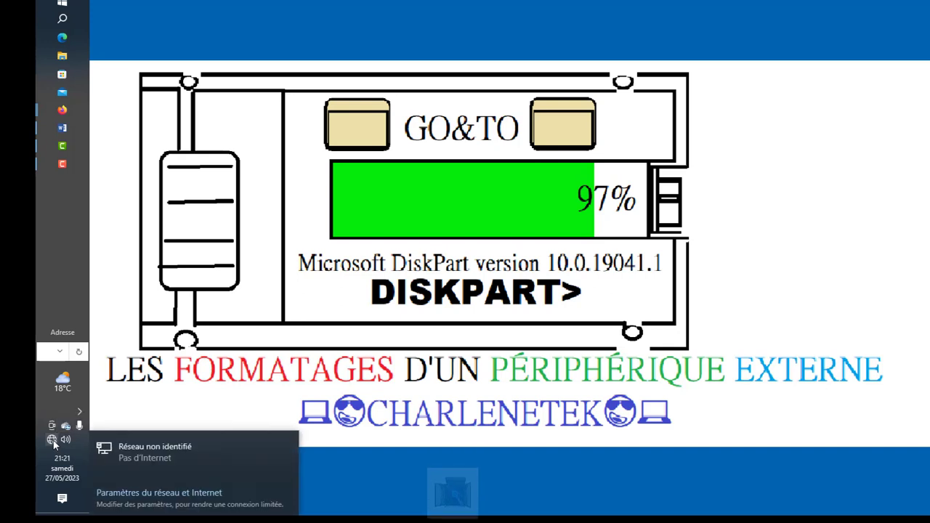
{"action": "left_click", "coordinate": [140, 497]}
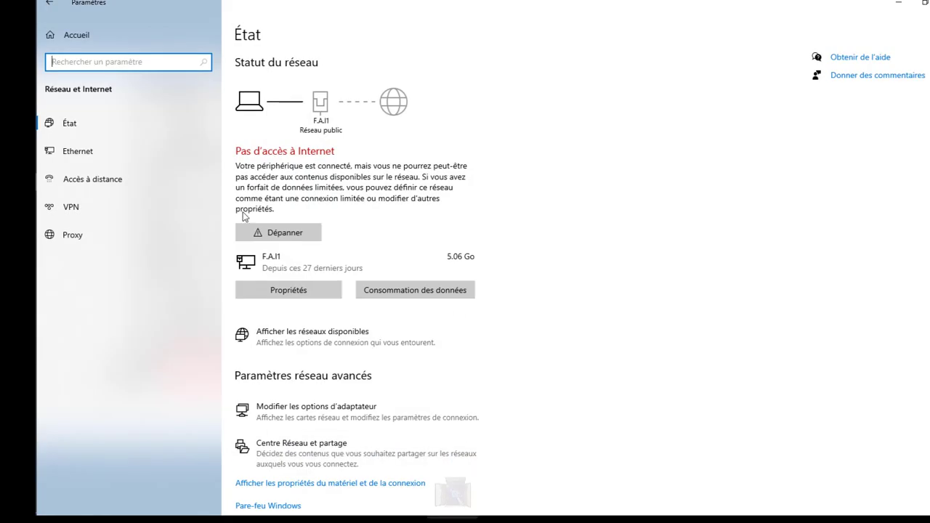
{"action": "left_click", "coordinate": [88, 151]}
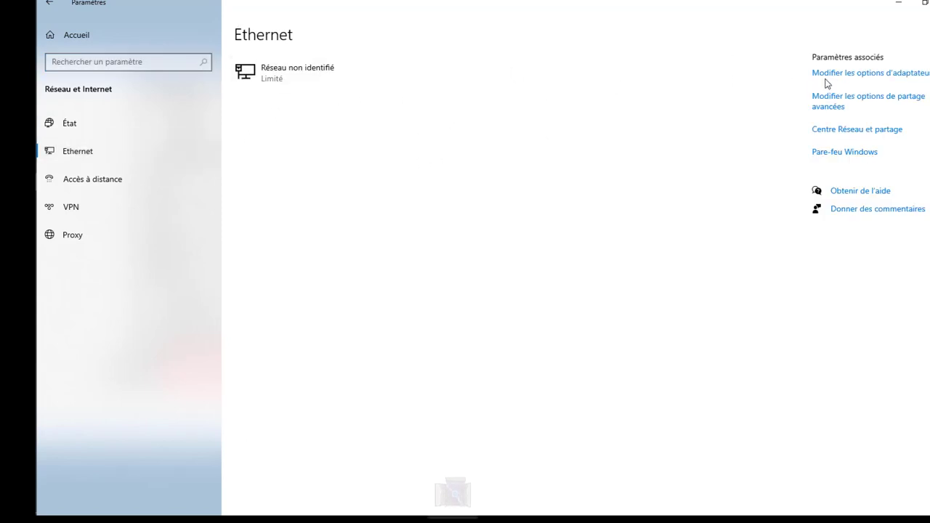
{"action": "left_click", "coordinate": [876, 75]}
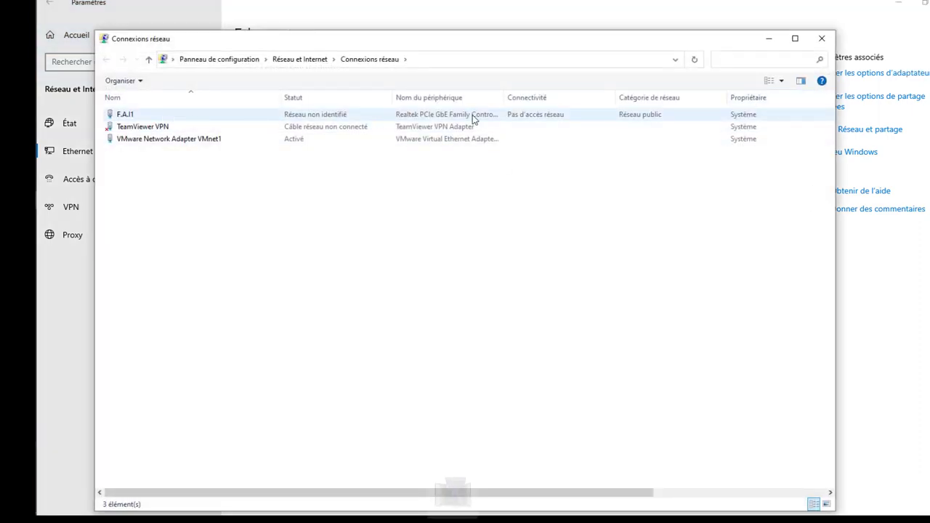
{"action": "left_click", "coordinate": [822, 38]}
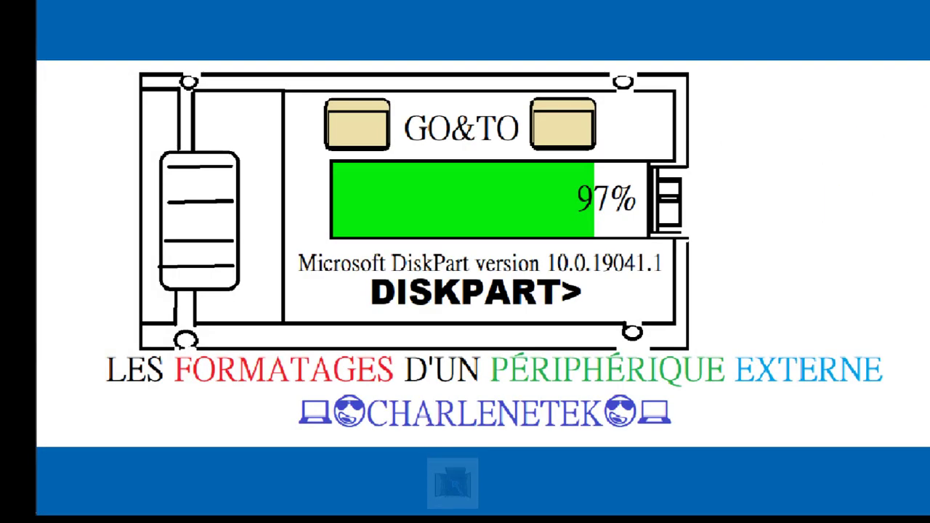
Open the network connections window again with the ncpa.cpl command and maximize it.
{"action": "key", "text": "super+r"}
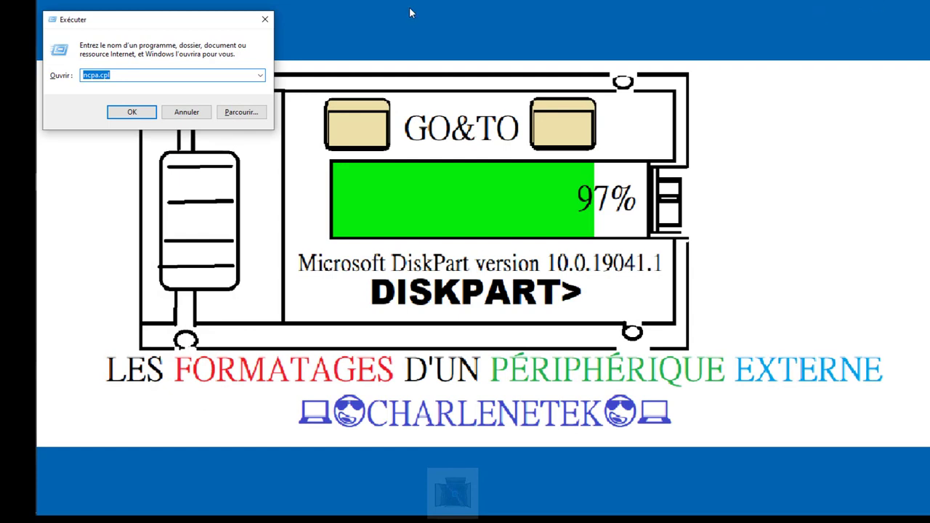
{"action": "left_click", "coordinate": [115, 77]}
{"action": "left_click", "coordinate": [137, 115]}
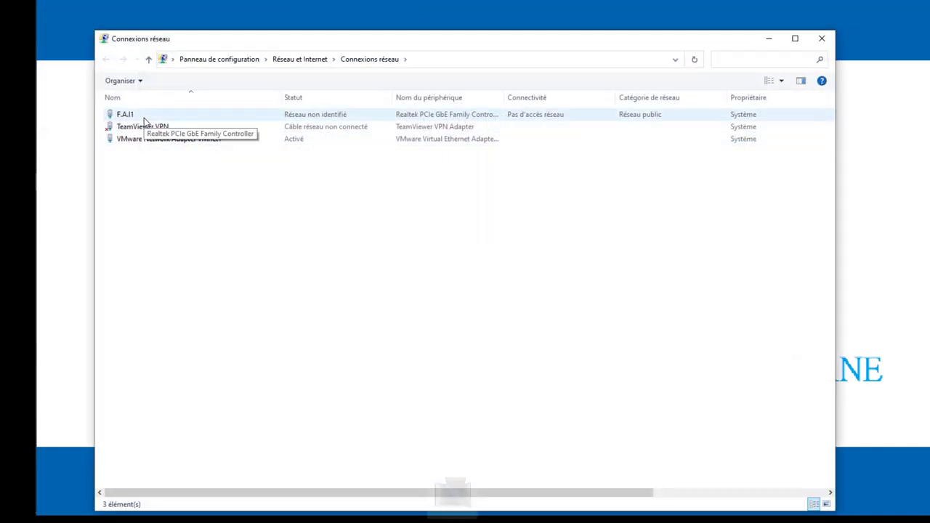
{"action": "left_click", "coordinate": [795, 38]}
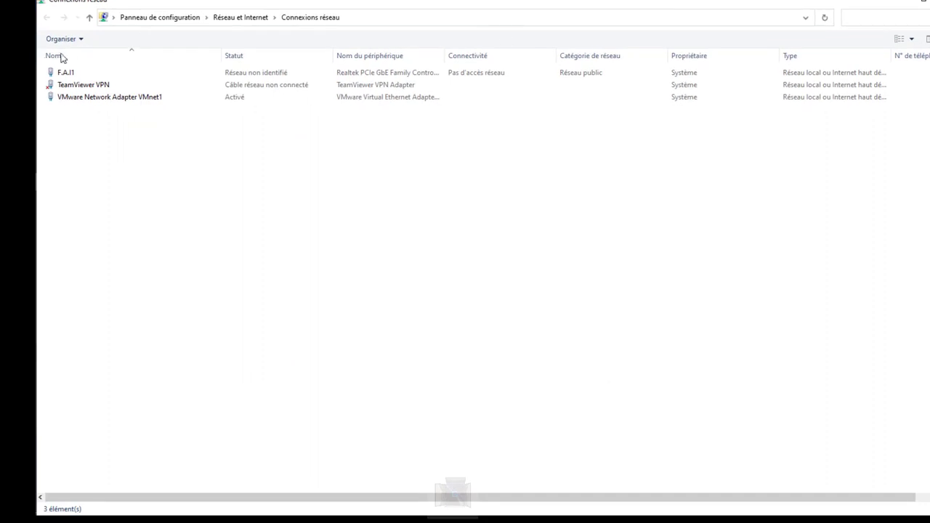
Open the status of the F.A.I1 connection and examine the IPv4 address in its connection details.
{"action": "double_click", "coordinate": [80, 74]}
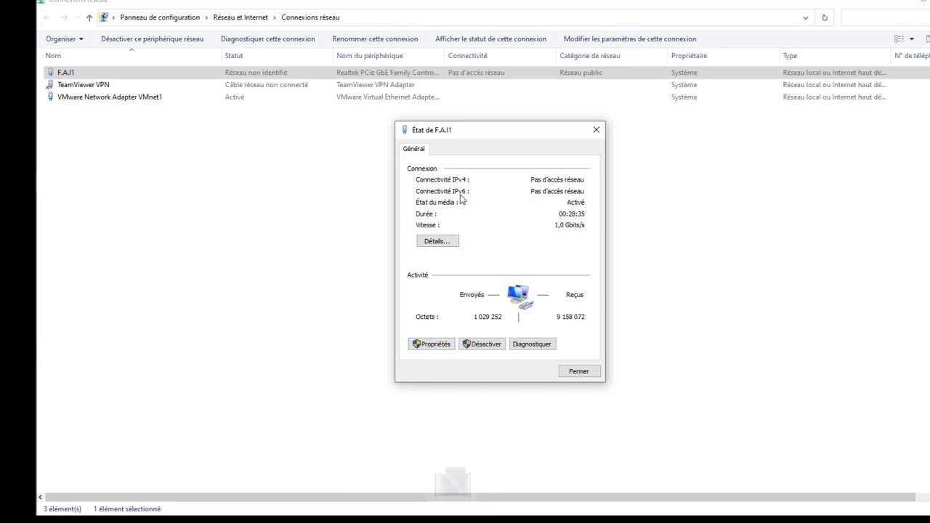
{"action": "left_click", "coordinate": [443, 243]}
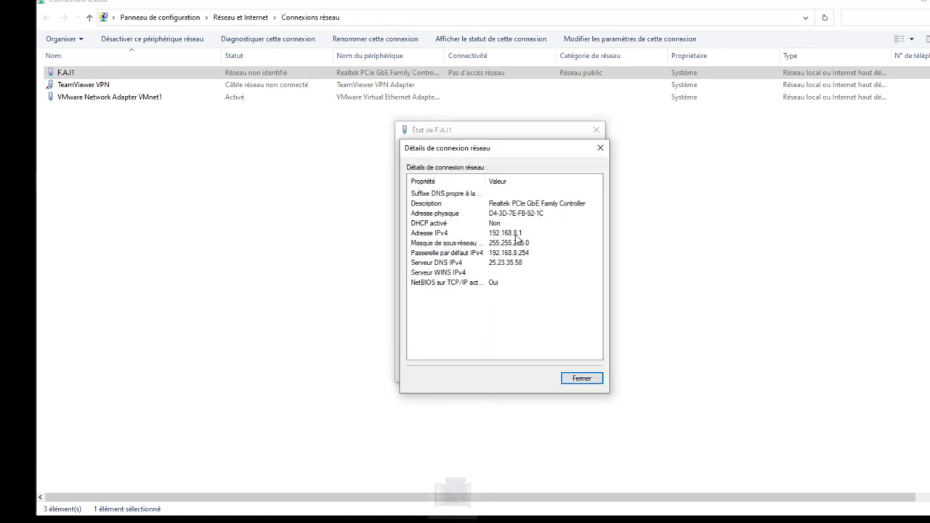
{"action": "left_click", "coordinate": [509, 234]}
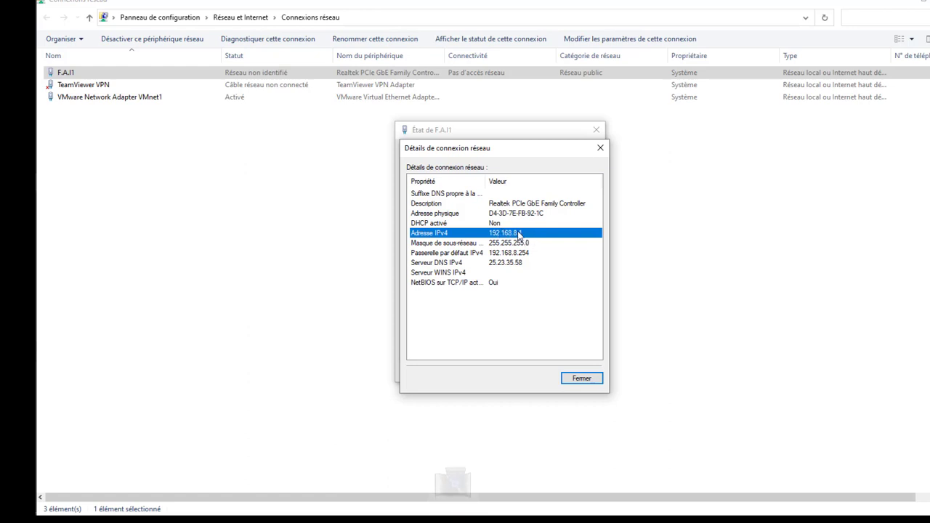
Examine the subnet mask and IPv4 DNS server in the connection details, and close the details and status windows.
{"action": "left_click", "coordinate": [534, 244]}
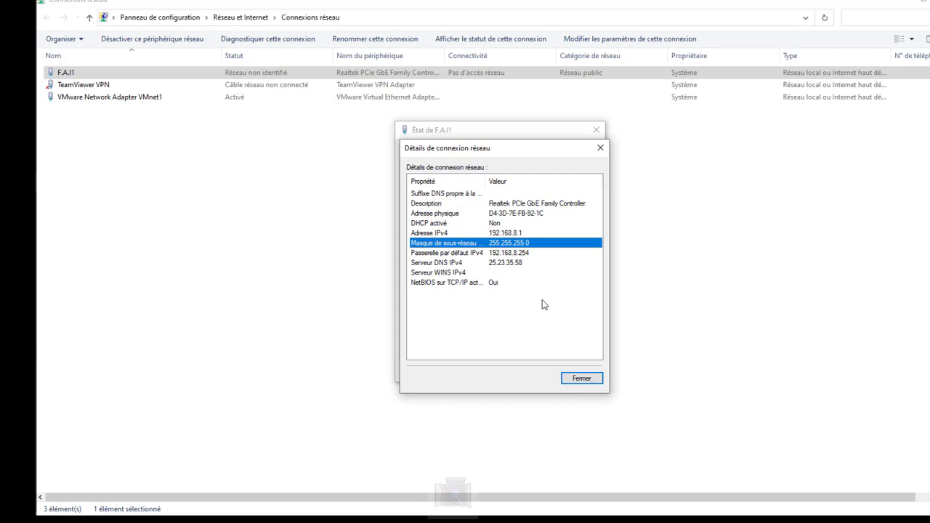
{"action": "left_click", "coordinate": [507, 265]}
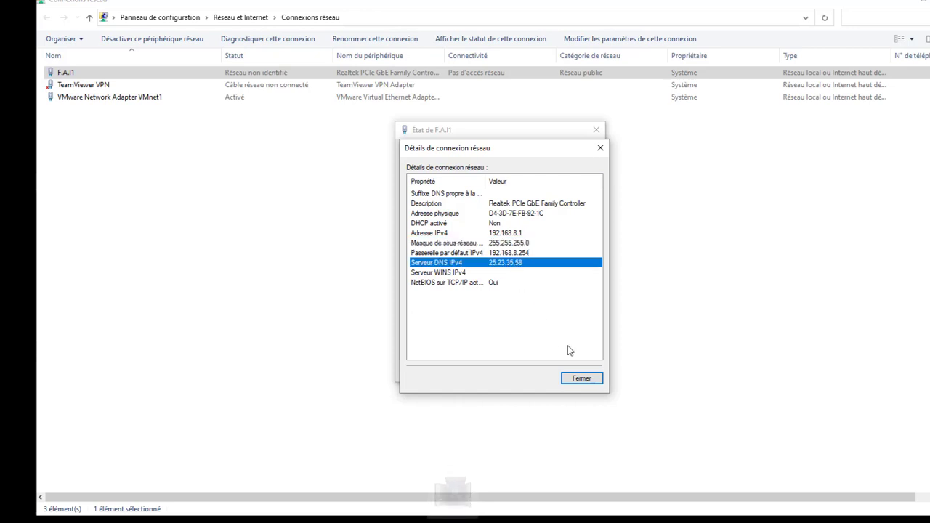
{"action": "left_click", "coordinate": [581, 377]}
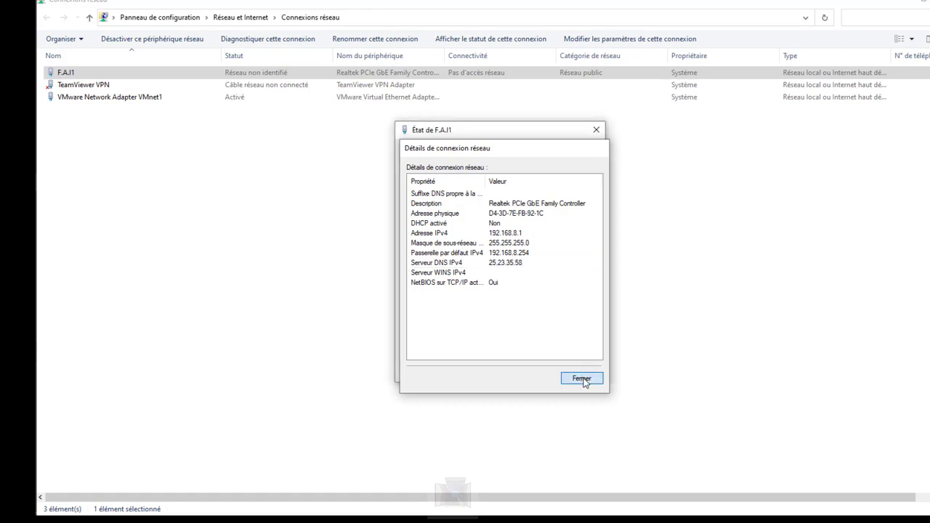
{"action": "left_click", "coordinate": [595, 132]}
Open a command prompt with the cmd command.
{"action": "key", "text": "super+r"}
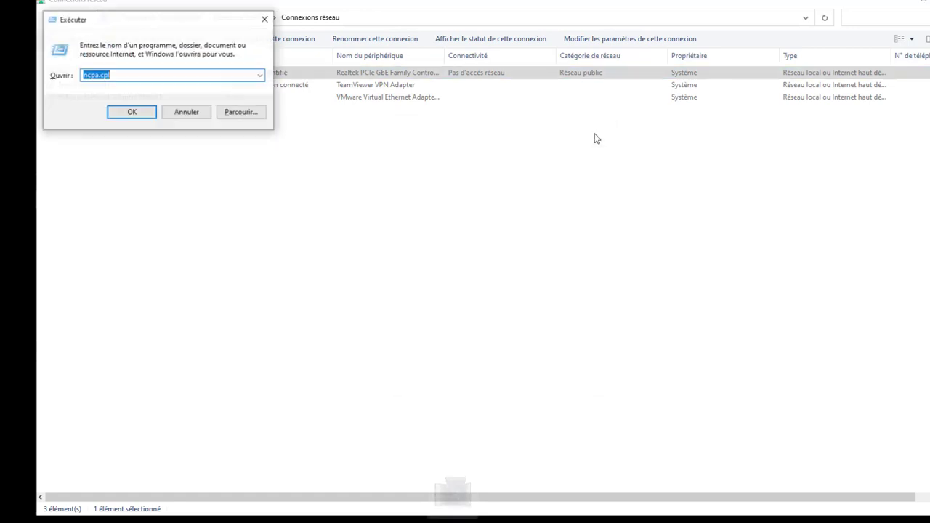
{"action": "type", "text": "cmd"}
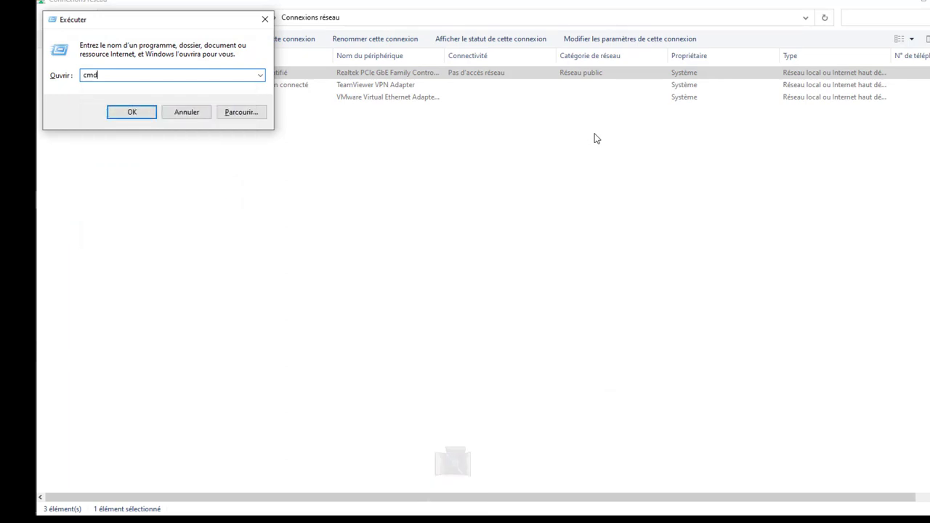
{"action": "key", "text": "Return"}
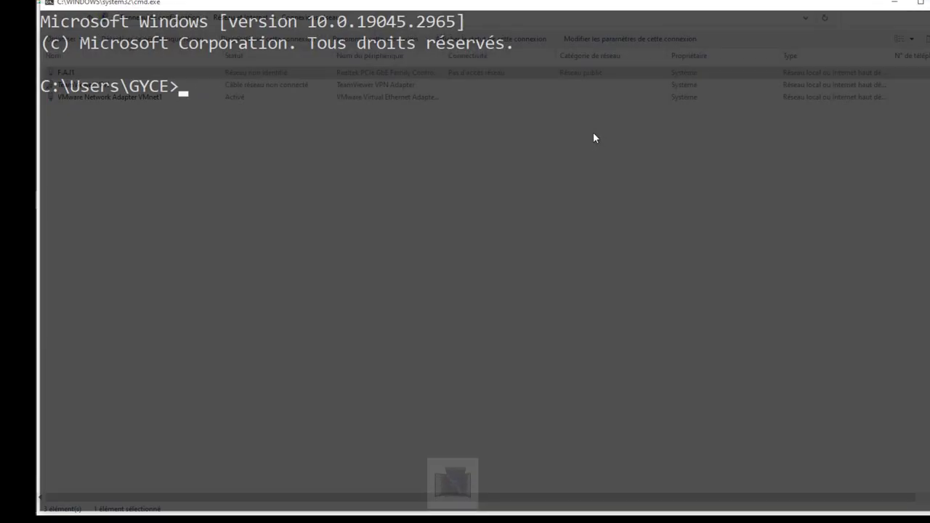
{"action": "type", "text": "color A"}
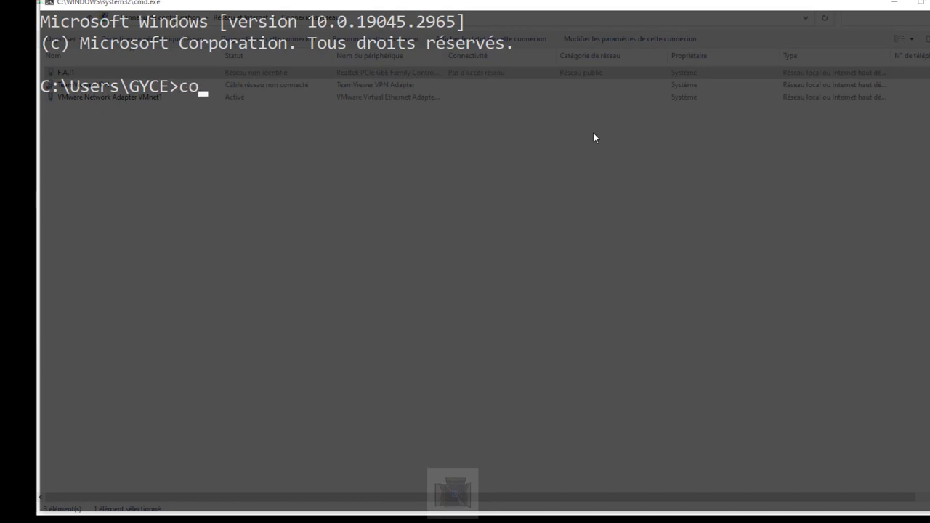
{"action": "key", "text": "Tab"}
{"action": "key", "text": "Return"}
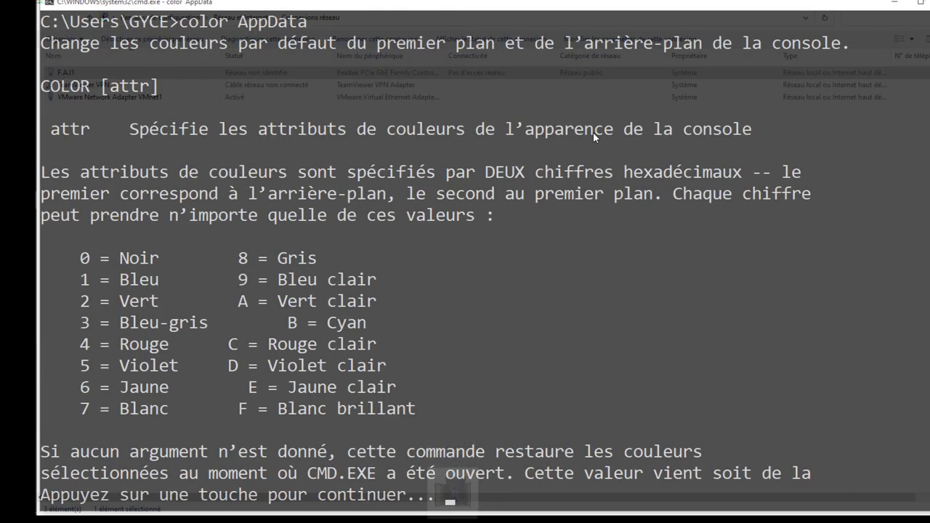
{"action": "key", "text": "Return"}
{"action": "key", "text": "Return"}
{"action": "key", "text": "Return"}
{"action": "key", "text": "Return"}
{"action": "key", "text": "Return"}
{"action": "key", "text": "Return"}
{"action": "key", "text": "Return"}
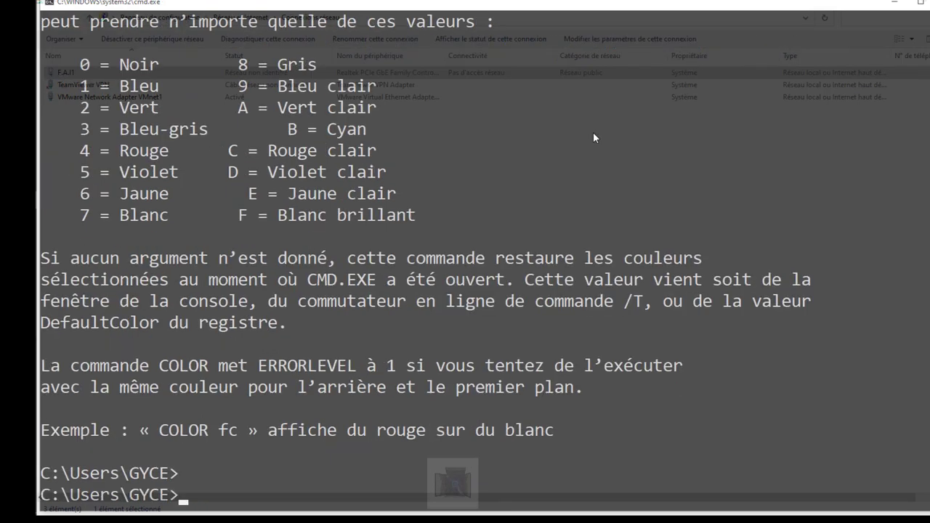
{"action": "key", "text": "Return"}
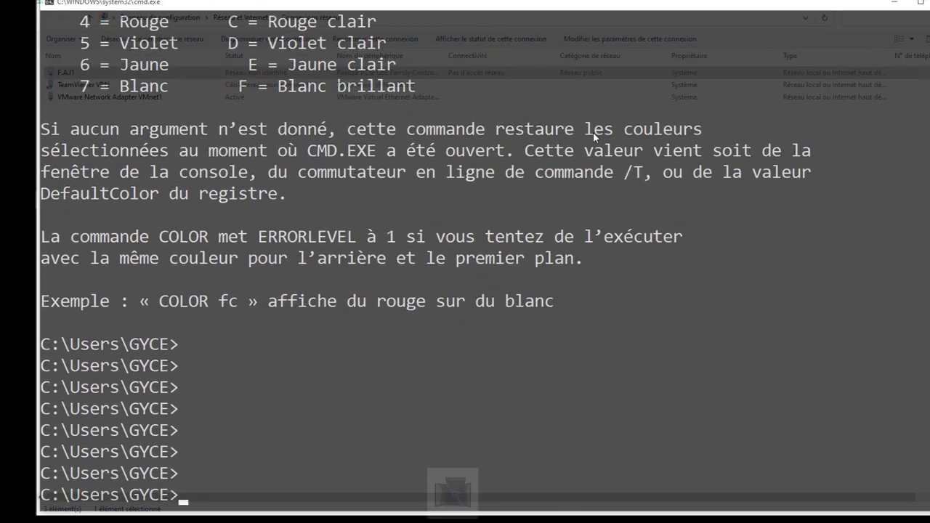
Clear the console and set its text to light green with the command color a.
{"action": "type", "text": "cls"}
{"action": "key", "text": "Return"}
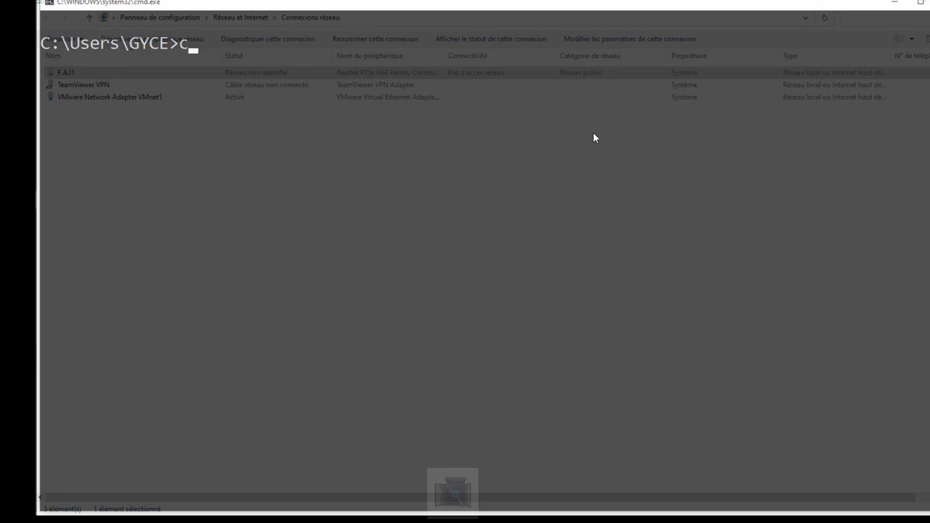
{"action": "type", "text": "color a"}
{"action": "key", "text": "Return"}
Change to the root of drive C with cd\ and clear the console with cls.
{"action": "type", "text": "c"}
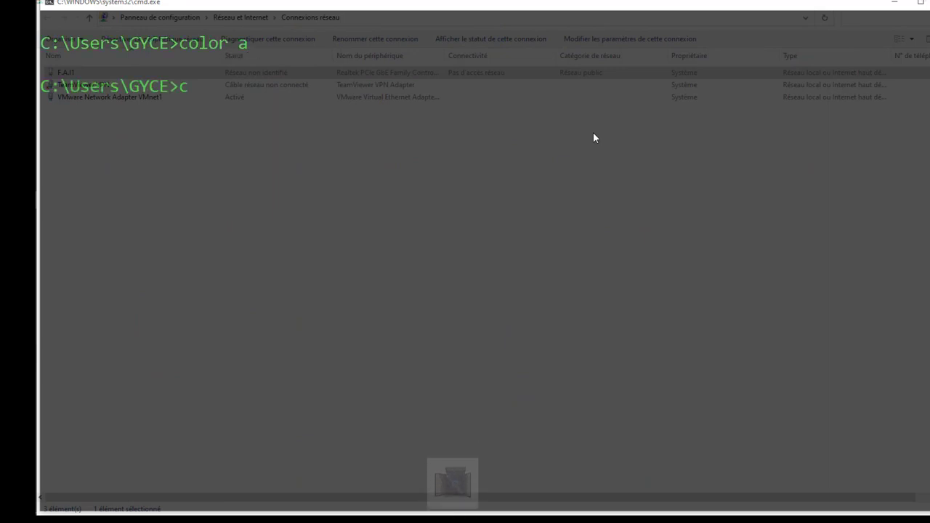
{"action": "type", "text": "d\\"}
{"action": "key", "text": "Return"}
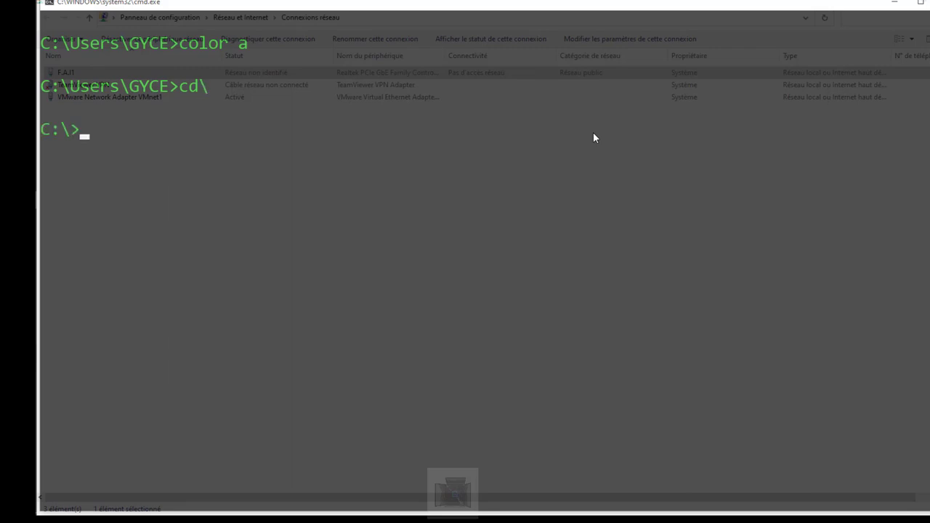
{"action": "type", "text": "cls"}
{"action": "key", "text": "Return"}
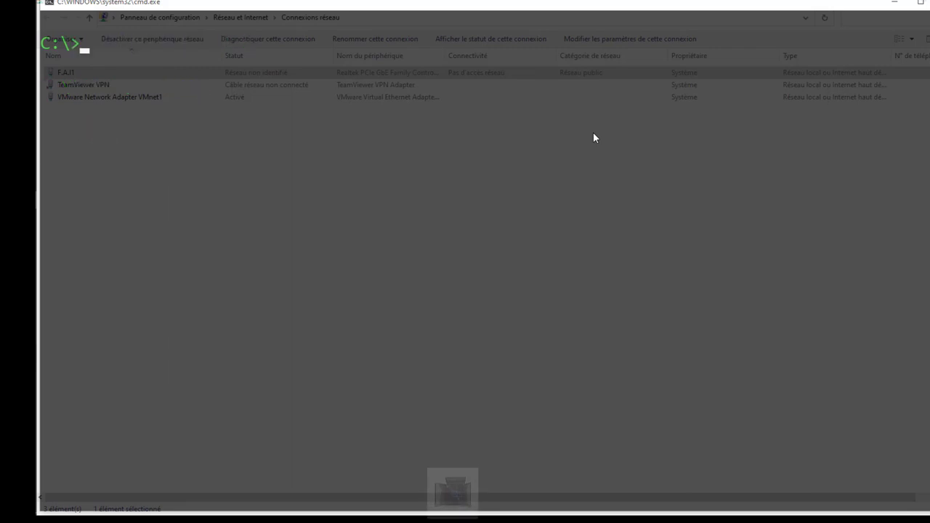
Run ipconfig and examine the IPv4 address, subnet mask and default gateway of the F.A.I1 Ethernet adapter.
{"action": "type", "text": "ipcon"}
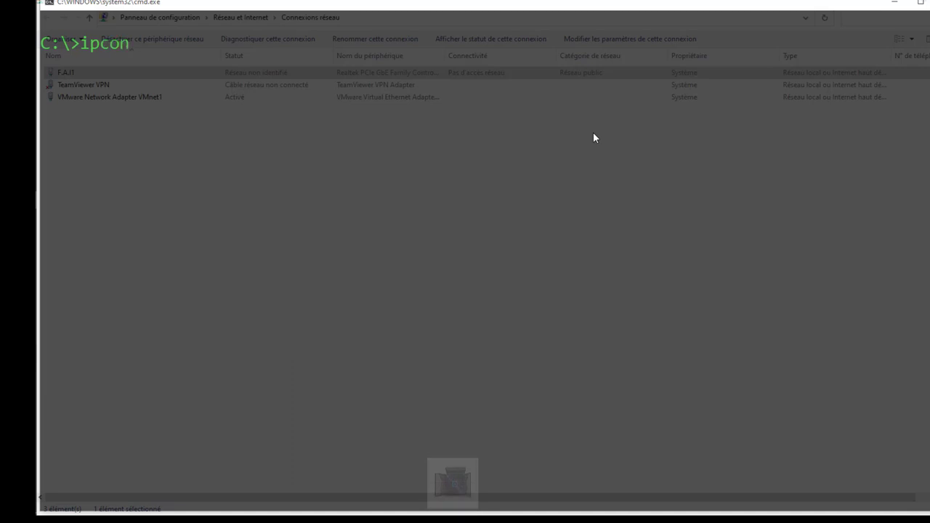
{"action": "type", "text": "fig"}
{"action": "key", "text": "Return"}
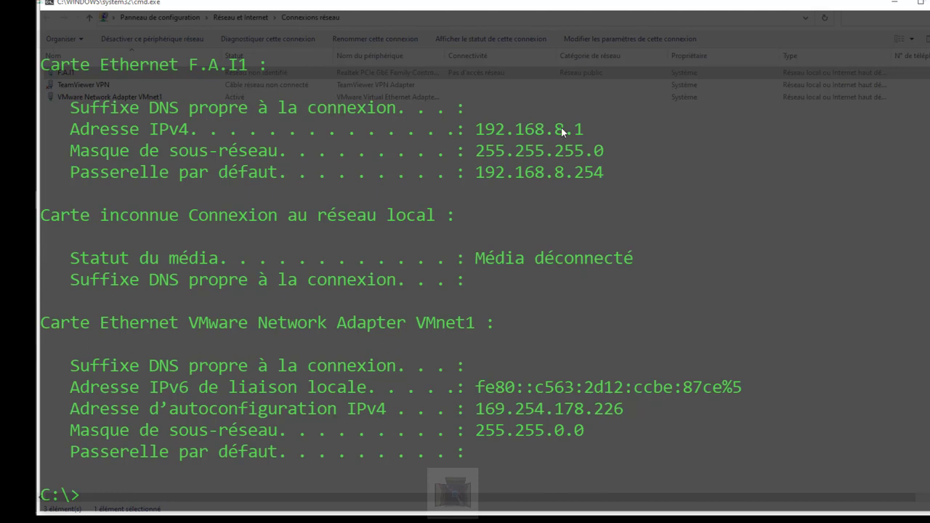
{"action": "left_click_drag", "start_coordinate": [582, 131], "coordinate": [483, 129]}
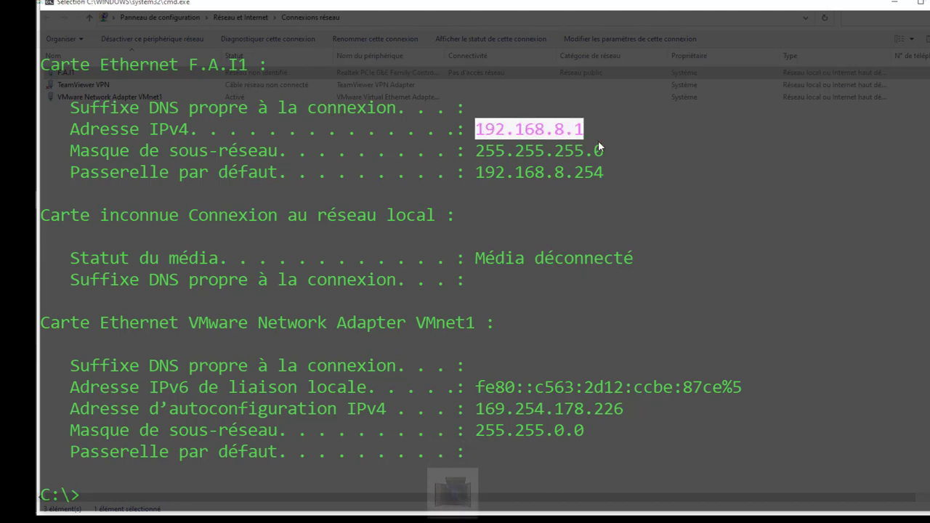
{"action": "left_click_drag", "start_coordinate": [613, 151], "coordinate": [485, 155]}
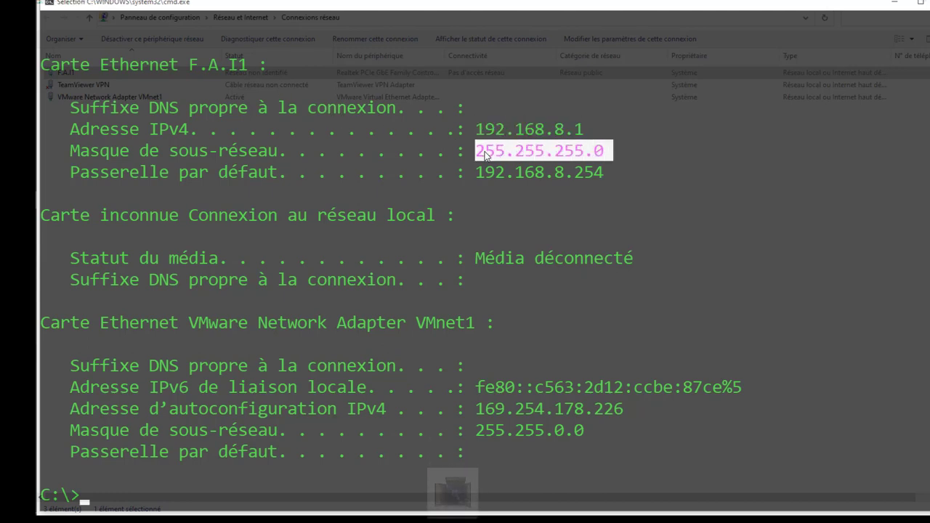
{"action": "left_click_drag", "start_coordinate": [603, 173], "coordinate": [477, 173]}
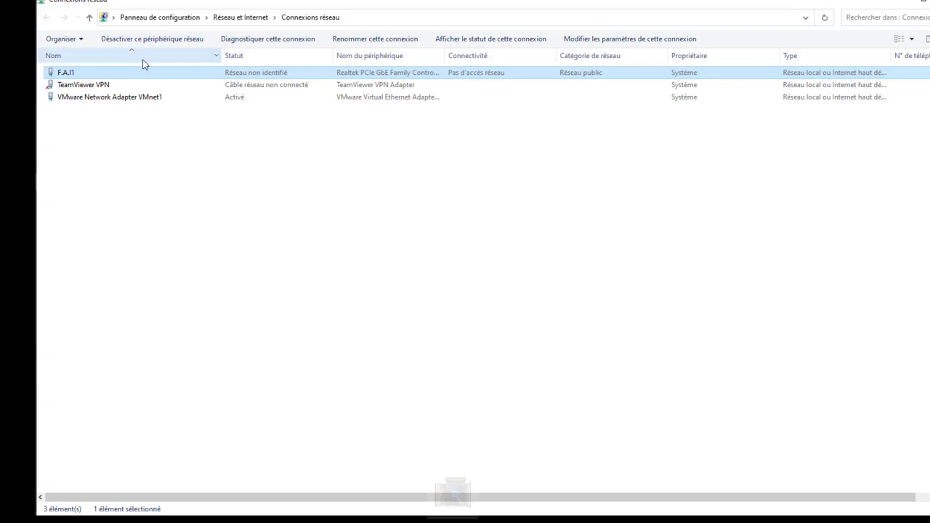
Open the properties of the F.A.I1 connection from its status window.
{"action": "double_click", "coordinate": [78, 75]}
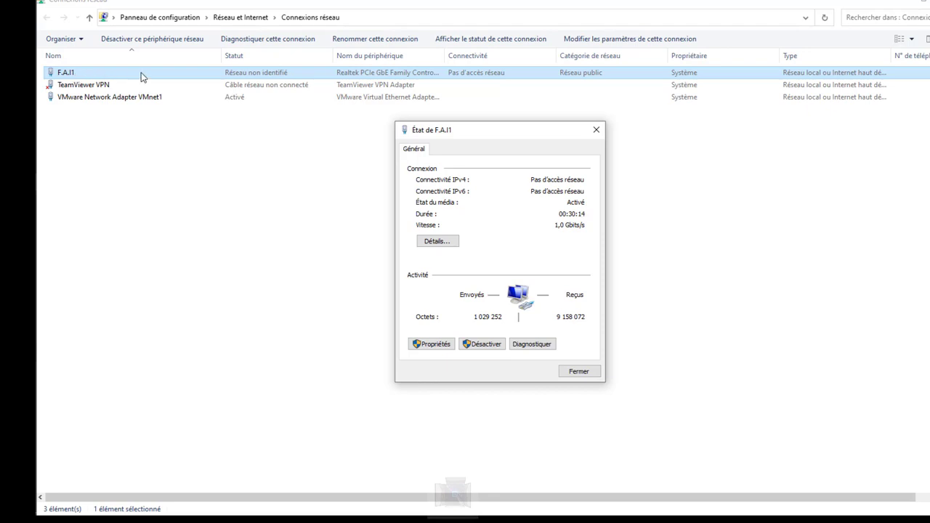
{"action": "left_click", "coordinate": [434, 344]}
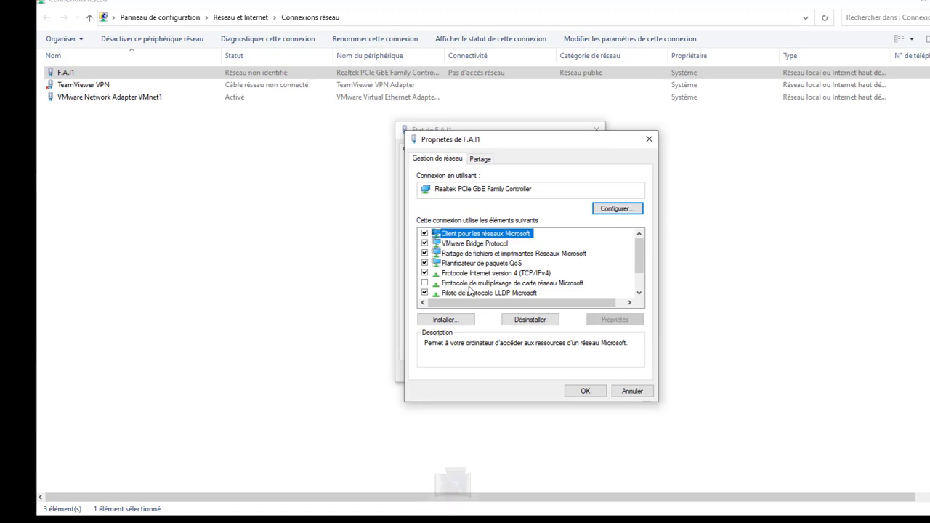
Enable Protocole Internet version 6 (TCP/IPv6) for the connection and disable it again.
{"action": "scroll", "coordinate": [447, 293], "scroll_direction": "down", "scroll_amount": 1}
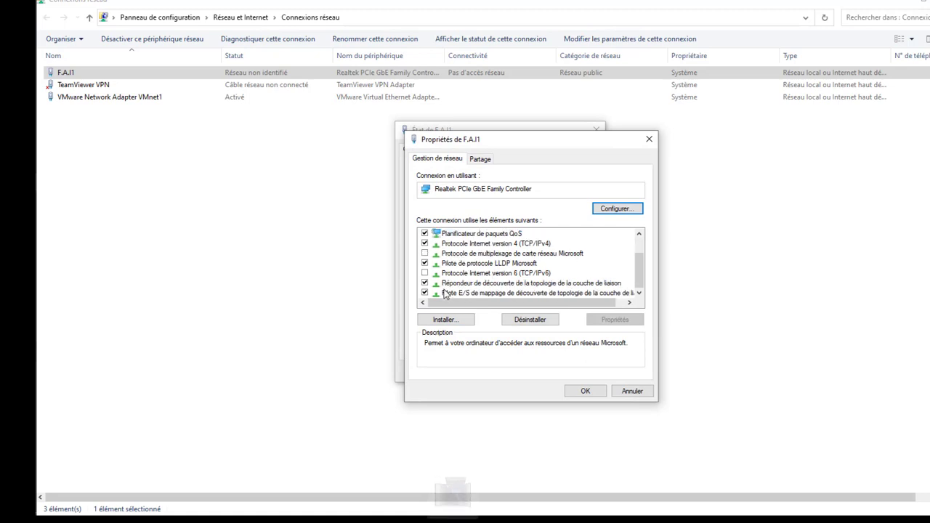
{"action": "left_click", "coordinate": [425, 274]}
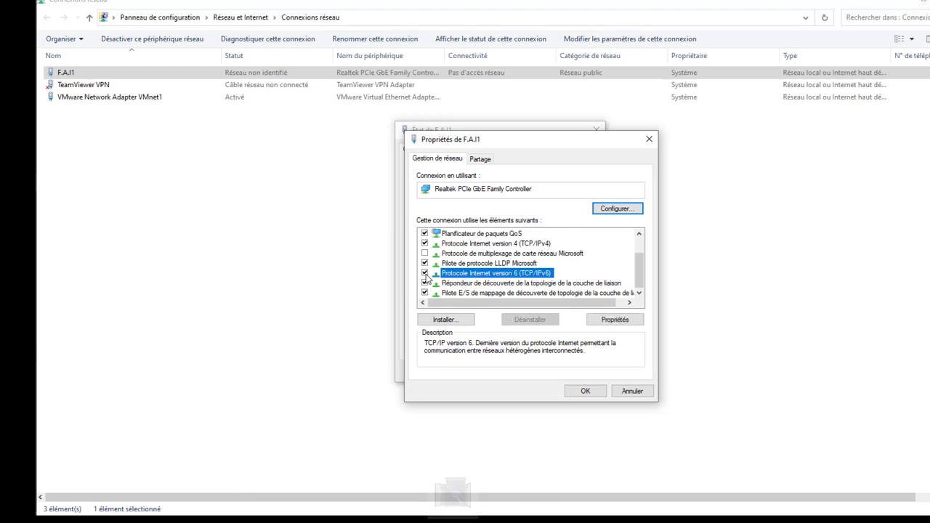
{"action": "left_click", "coordinate": [425, 274]}
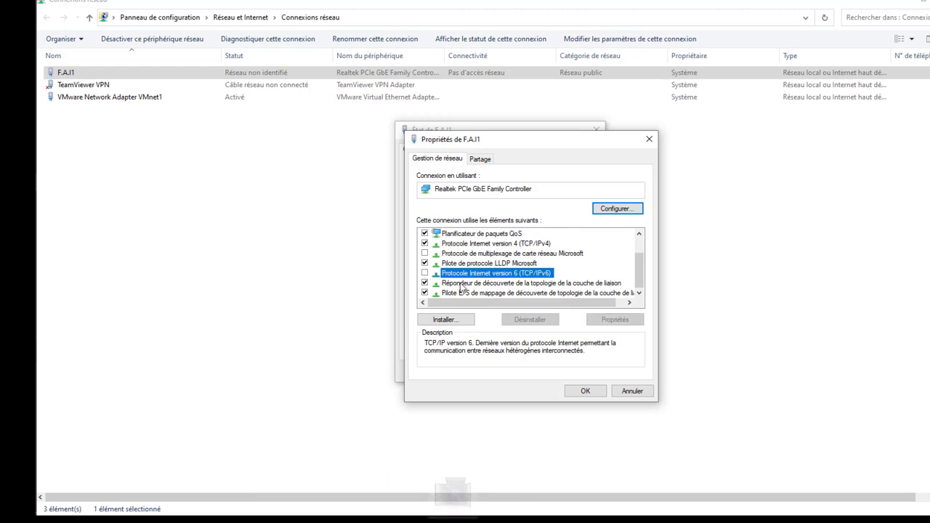
{"action": "scroll", "coordinate": [461, 288], "scroll_direction": "up", "scroll_amount": 1}
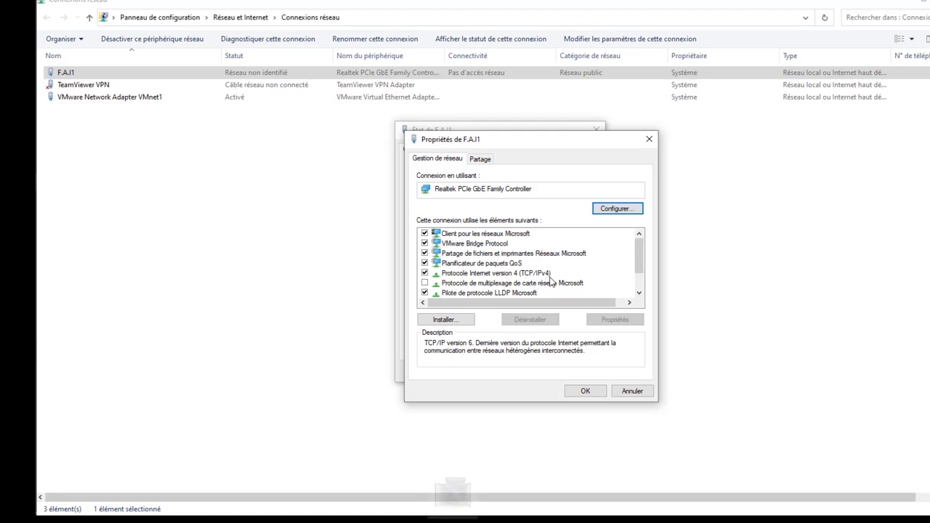
Open the properties of Protocole Internet version 4 (TCP/IPv4), close them once and reopen them.
{"action": "left_click", "coordinate": [429, 276]}
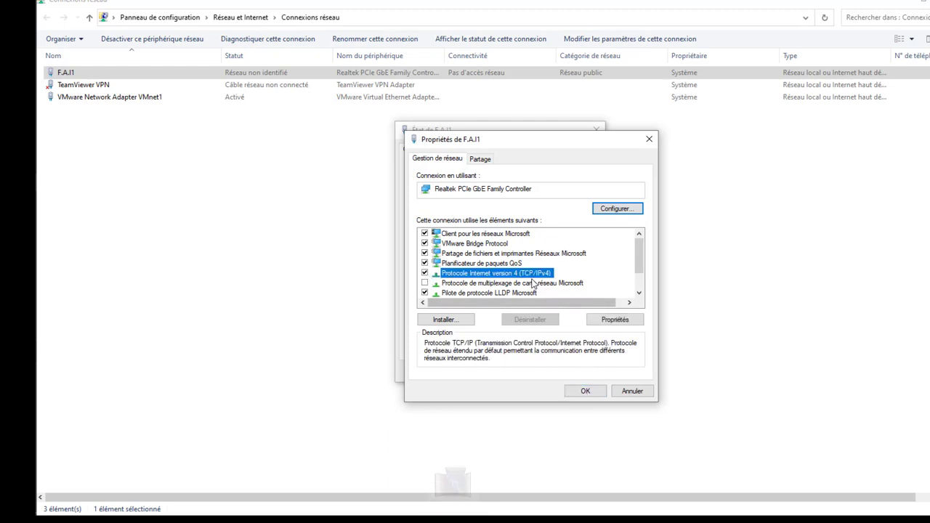
{"action": "double_click", "coordinate": [528, 274]}
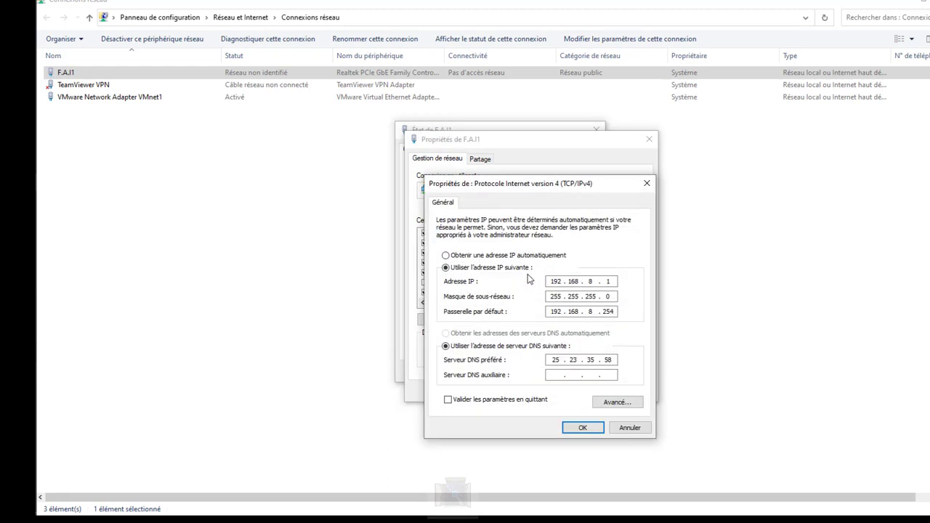
{"action": "left_click", "coordinate": [647, 185]}
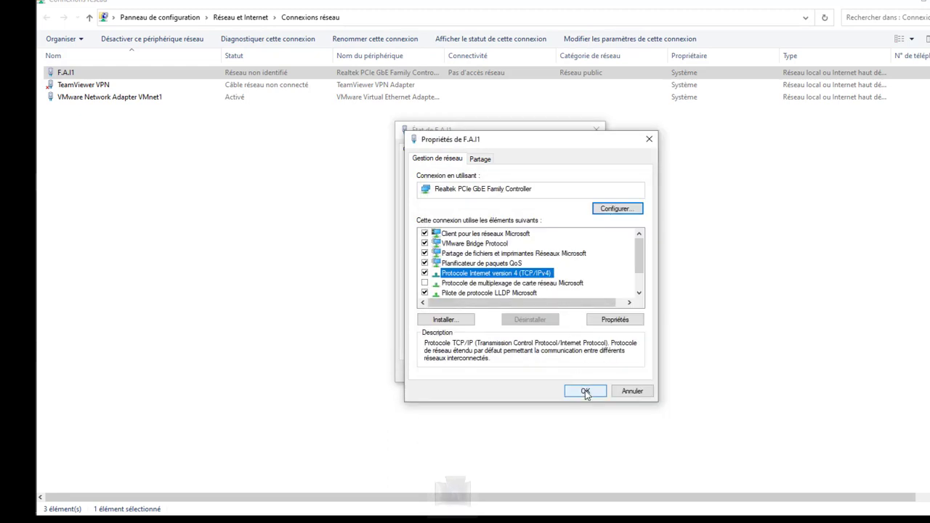
{"action": "double_click", "coordinate": [515, 273]}
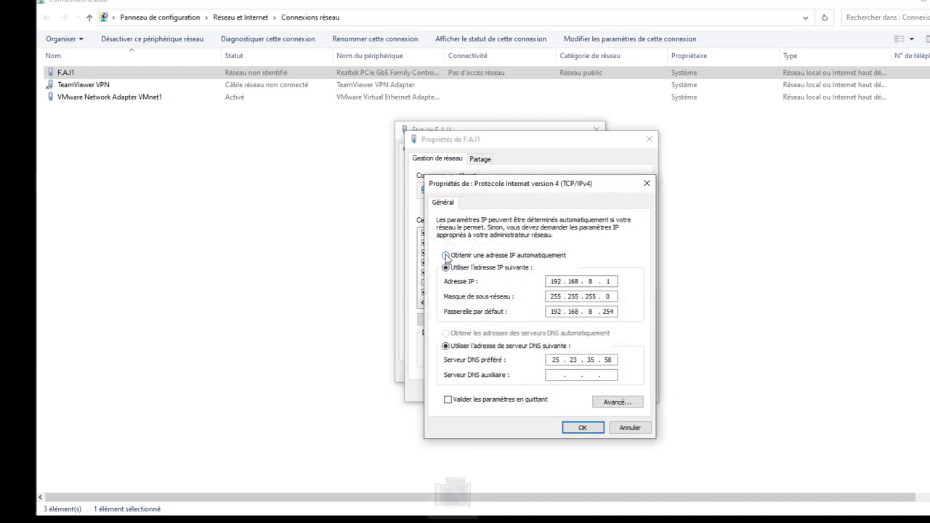
Switch the IP address and the DNS server addresses to automatic assignment.
{"action": "left_click", "coordinate": [445, 256]}
{"action": "left_click", "coordinate": [446, 333]}
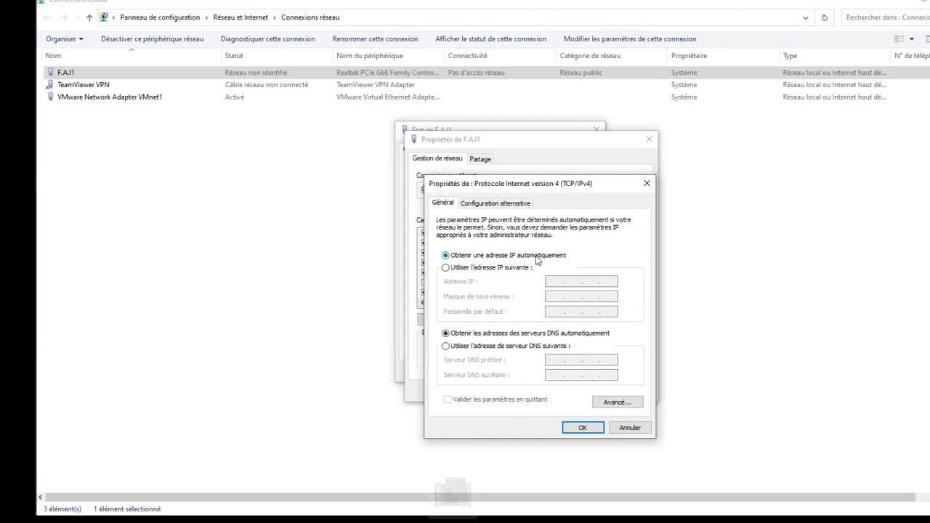
{"action": "mouse_move", "coordinate": [465, 261]}
{"action": "left_mouse_down"}
{"action": "mouse_move", "coordinate": [469, 271]}
{"action": "mouse_move", "coordinate": [538, 256]}
{"action": "mouse_move", "coordinate": [532, 261]}
{"action": "left_mouse_up"}
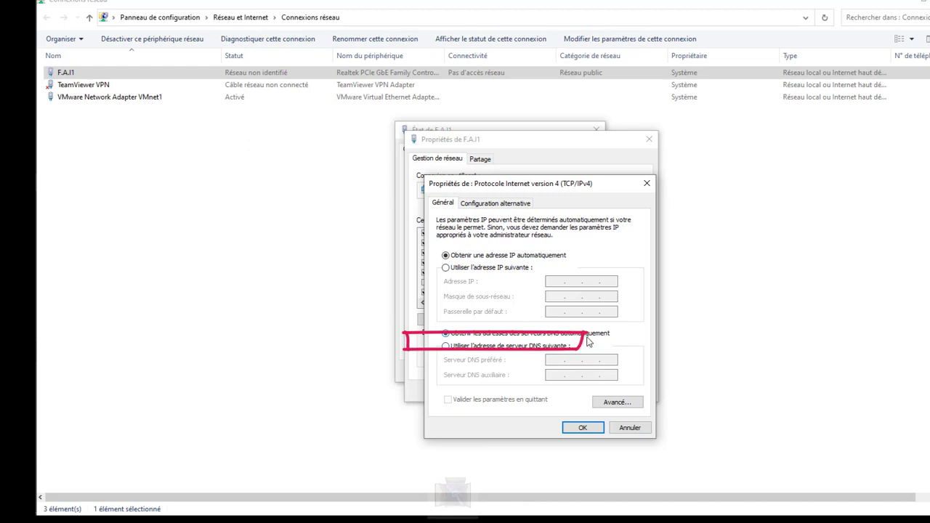
Choose manual entry of the IP address and consult the four-octet example address in the Word notes.
{"action": "left_click", "coordinate": [446, 268]}
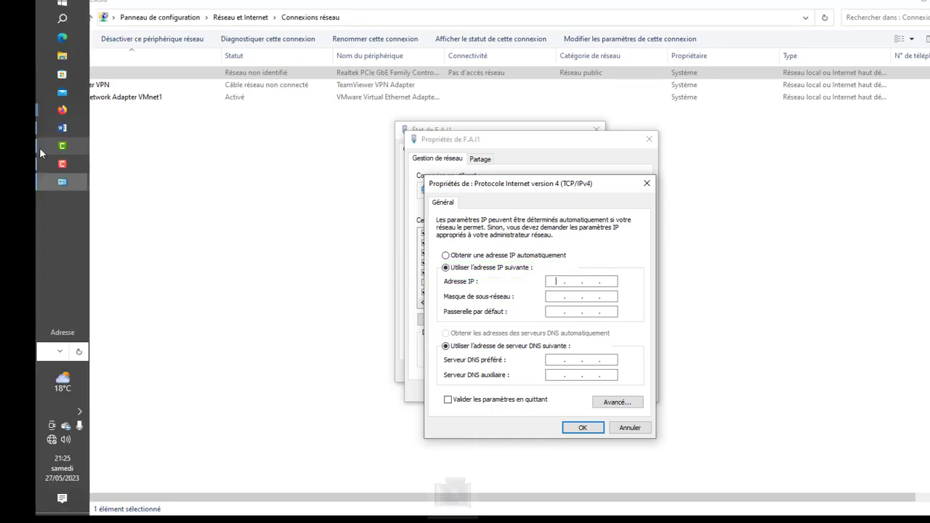
{"action": "left_click", "coordinate": [58, 128]}
{"action": "left_click_drag", "start_coordinate": [284, 349], "coordinate": [465, 363]}
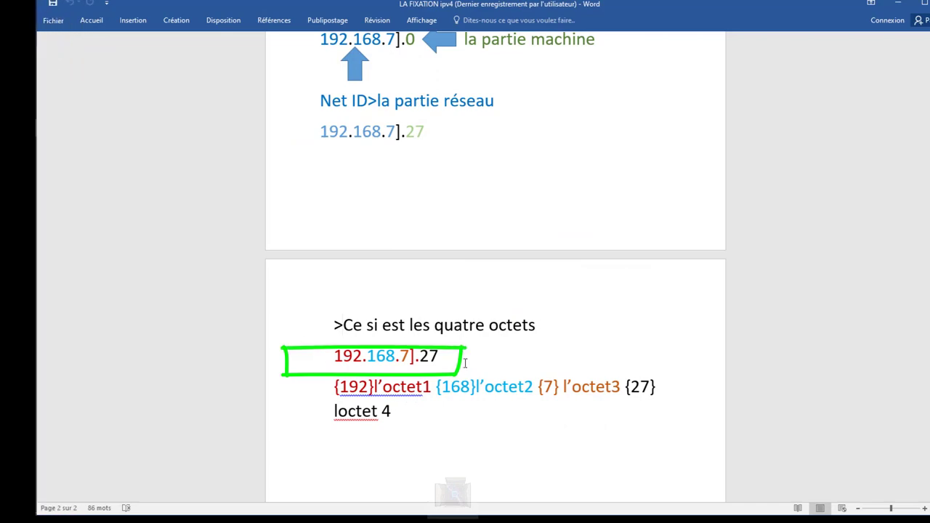
{"action": "left_click", "coordinate": [900, 5]}
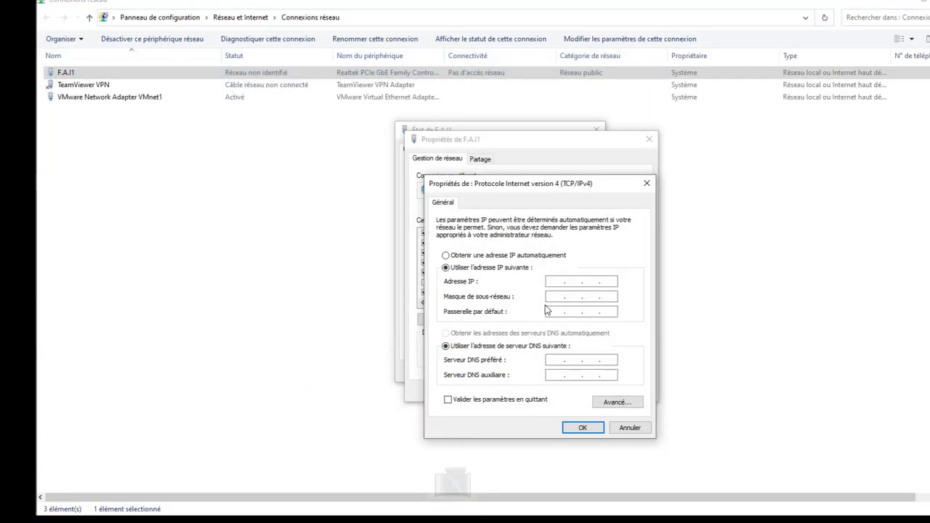
Enter 192 and 168 as the first two octets of the manual IP address.
{"action": "left_click", "coordinate": [574, 280]}
{"action": "type", "text": "192 . "}
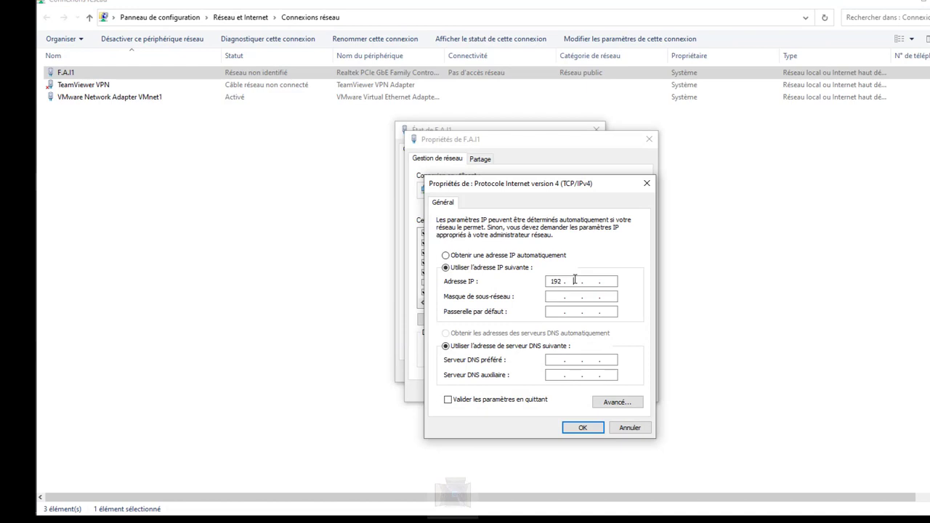
{"action": "type", "text": "168"}
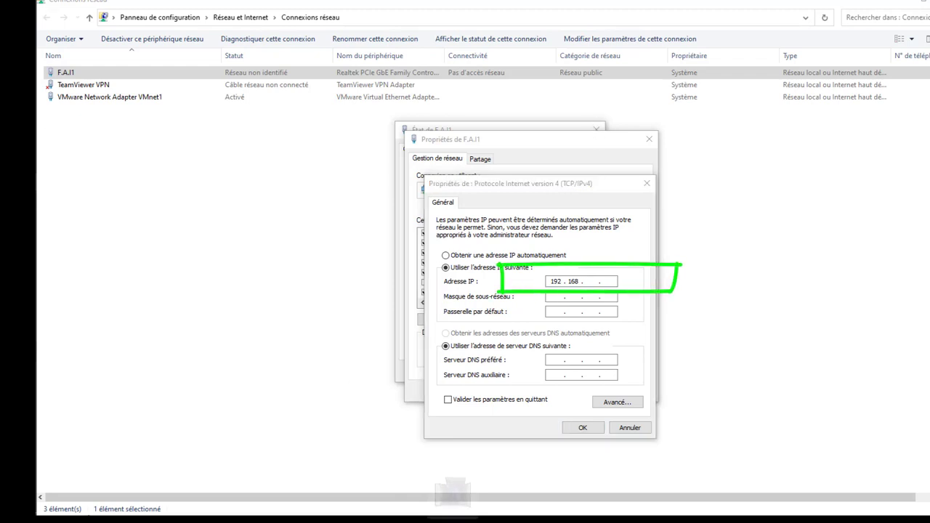
Open a command prompt and ping 8.8.8.8.
{"action": "key", "text": "super+r"}
{"action": "key", "text": "Return"}
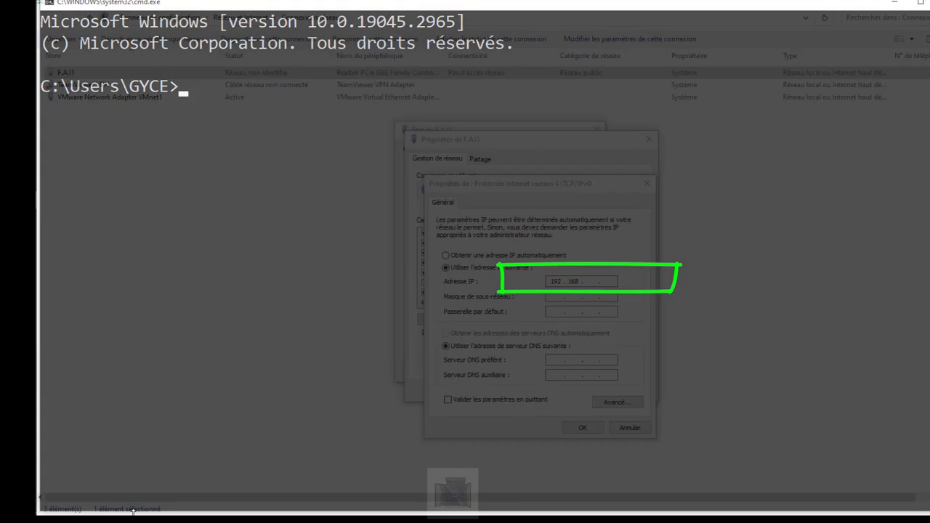
{"action": "type", "text": "ping 8.8.8"}
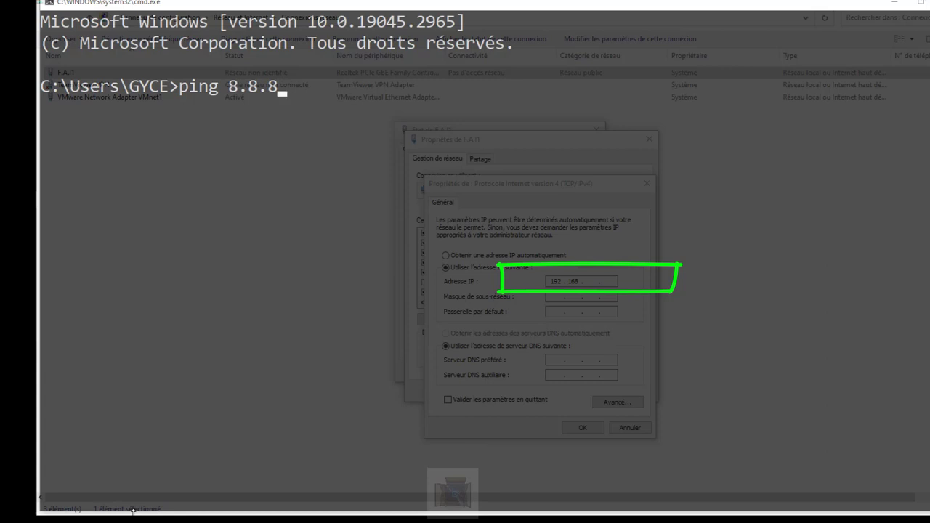
{"action": "type", "text": ".8"}
{"action": "key", "text": "Return"}
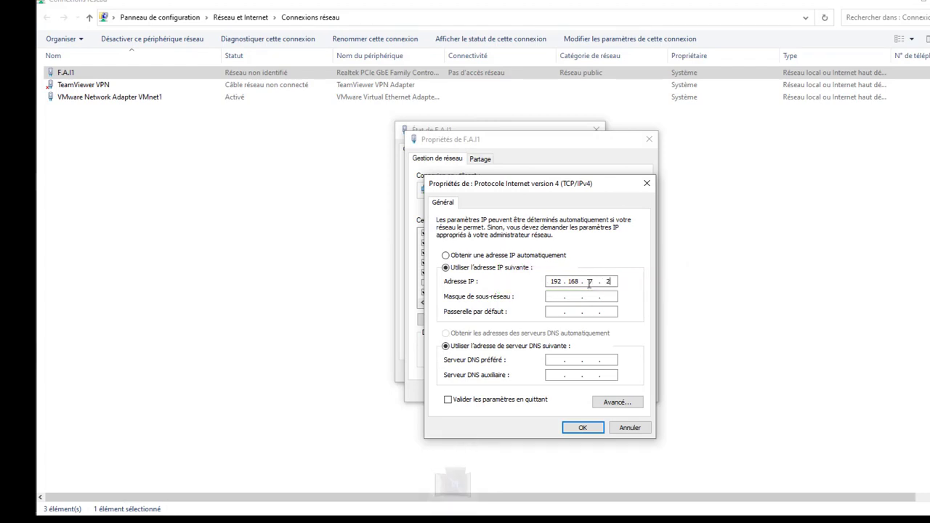
Complete the IP address as 192.168.7.27 with subnet mask 255.255.255.0, and enter 19.168.7.1 as the default gateway.
{"action": "type", "text": "27"}
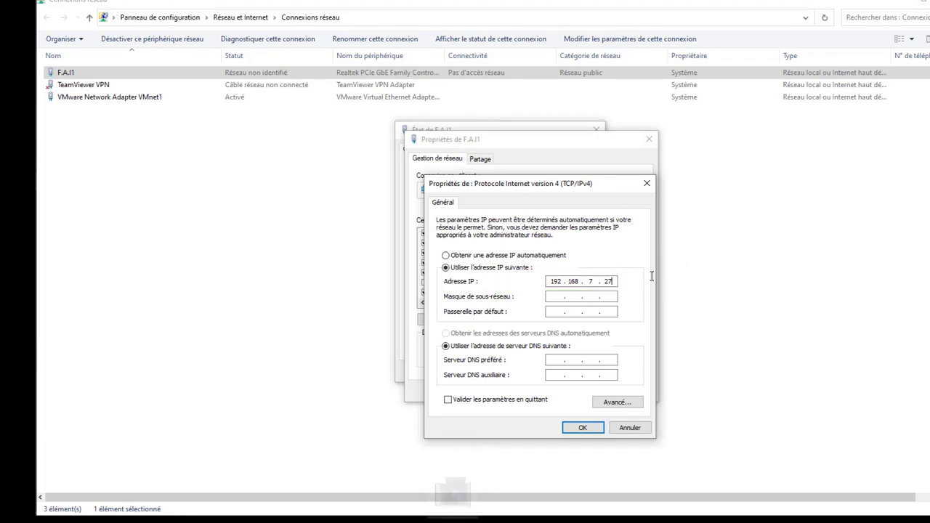
{"action": "left_click", "coordinate": [557, 298]}
{"action": "type", "text": "1"}
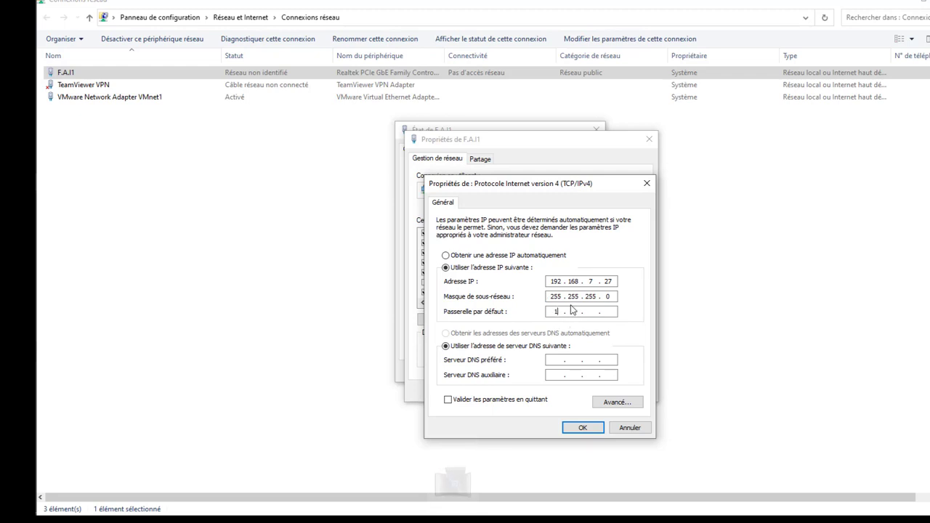
{"action": "type", "text": "9.168"}
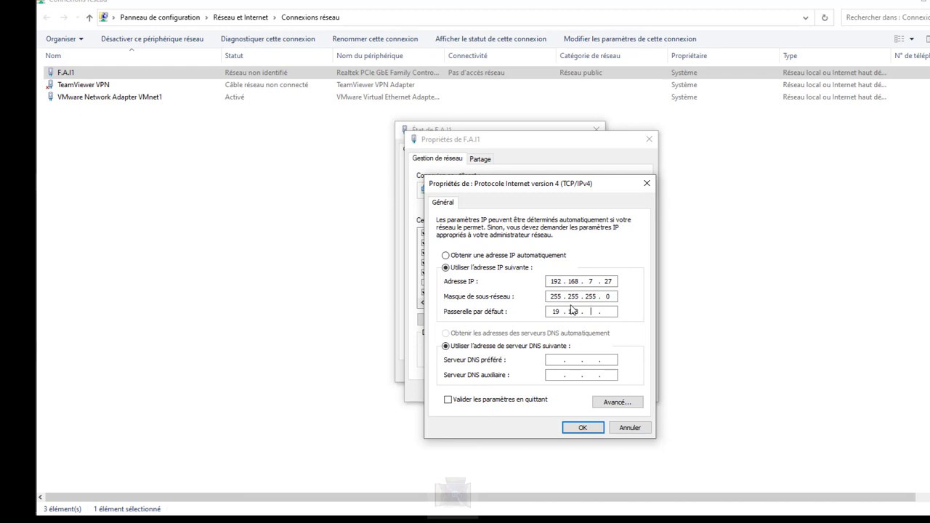
{"action": "type", "text": "1"}
{"action": "type", "text": ".1"}
Set the preferred DNS server to 9.9.9.9 and the auxiliary one to 1.1.1.1, submit the settings, and decline saving the configuration.
{"action": "type", "text": "9"}
{"action": "type", "text": ".9.9.9"}
{"action": "left_click", "coordinate": [559, 374]}
{"action": "type", "text": "1 .1.1.1"}
{"action": "left_click", "coordinate": [581, 428]}
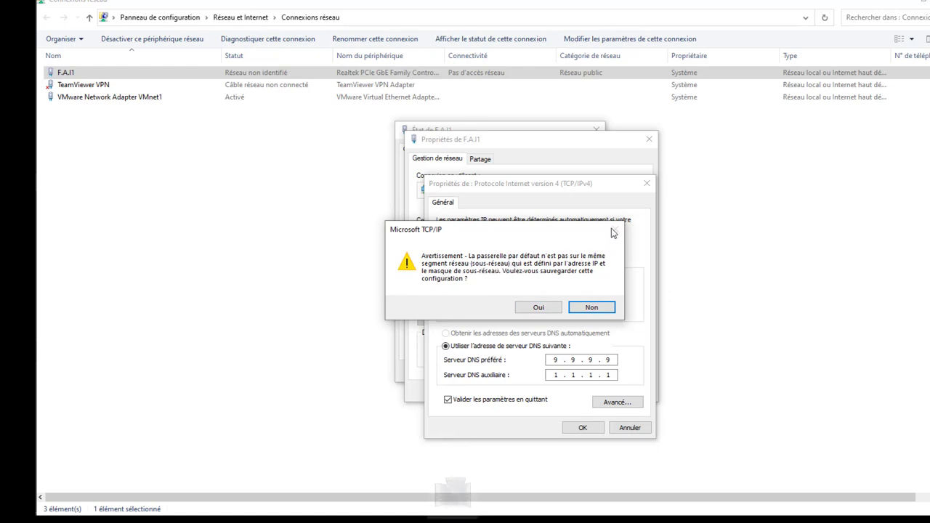
{"action": "left_click", "coordinate": [592, 307]}
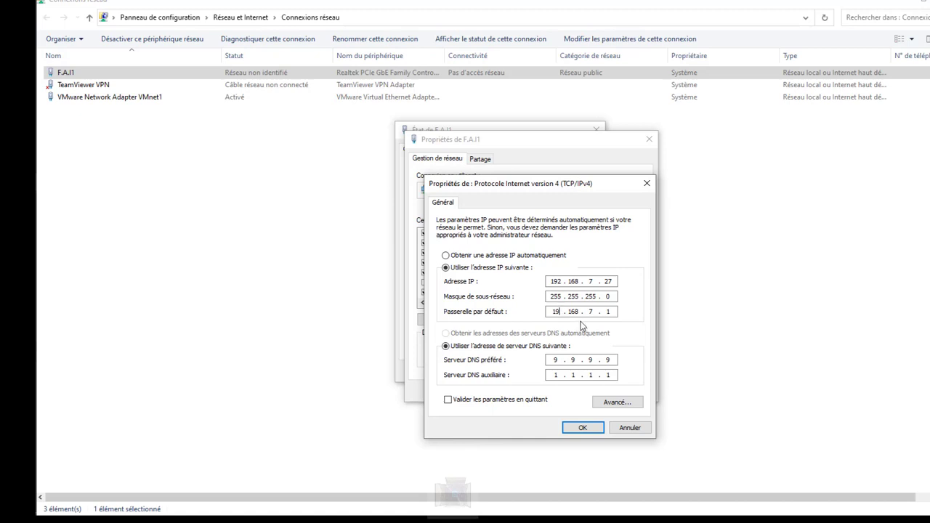
Correct the default gateway to 192.168.7.1, enable validation of the parameters on exit, and apply the IPv4 and connection properties.
{"action": "type", "text": "2"}
{"action": "left_click", "coordinate": [448, 401]}
{"action": "left_click", "coordinate": [577, 428]}
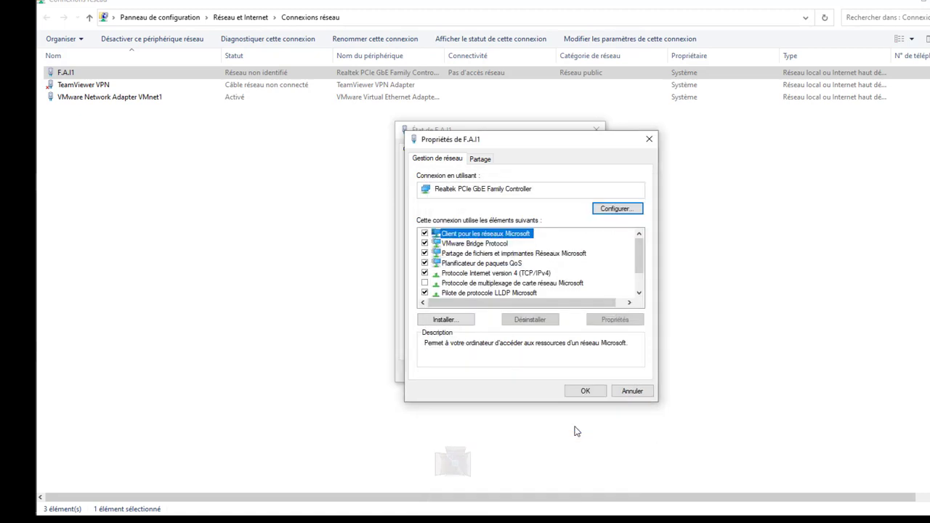
{"action": "left_click", "coordinate": [585, 392]}
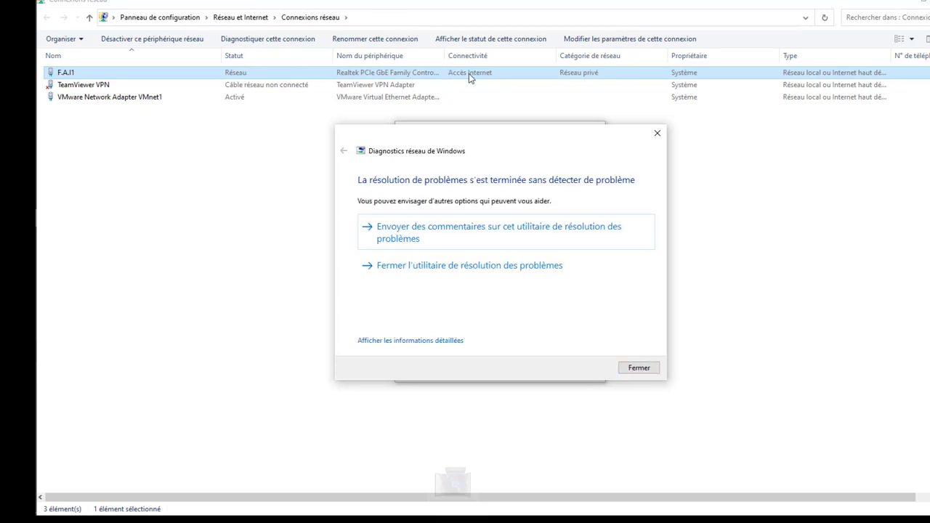
{"action": "left_click", "coordinate": [19, 276]}
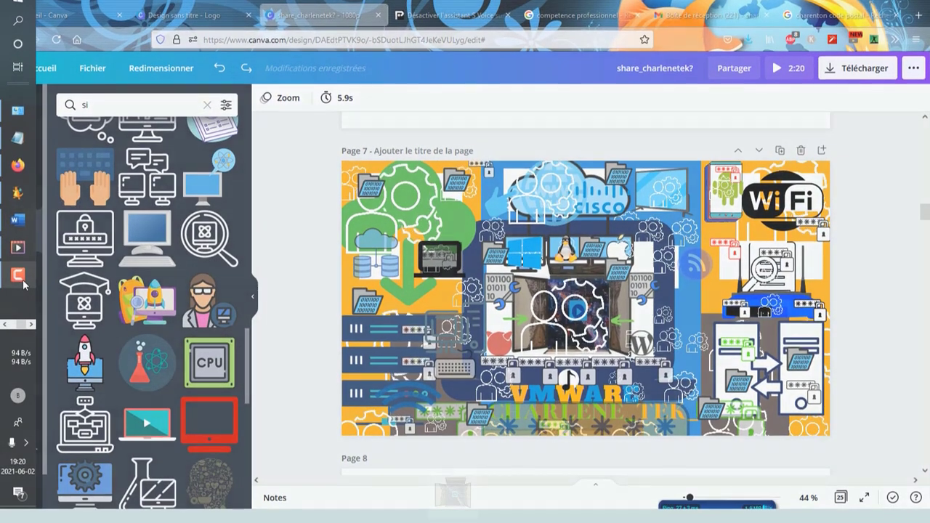